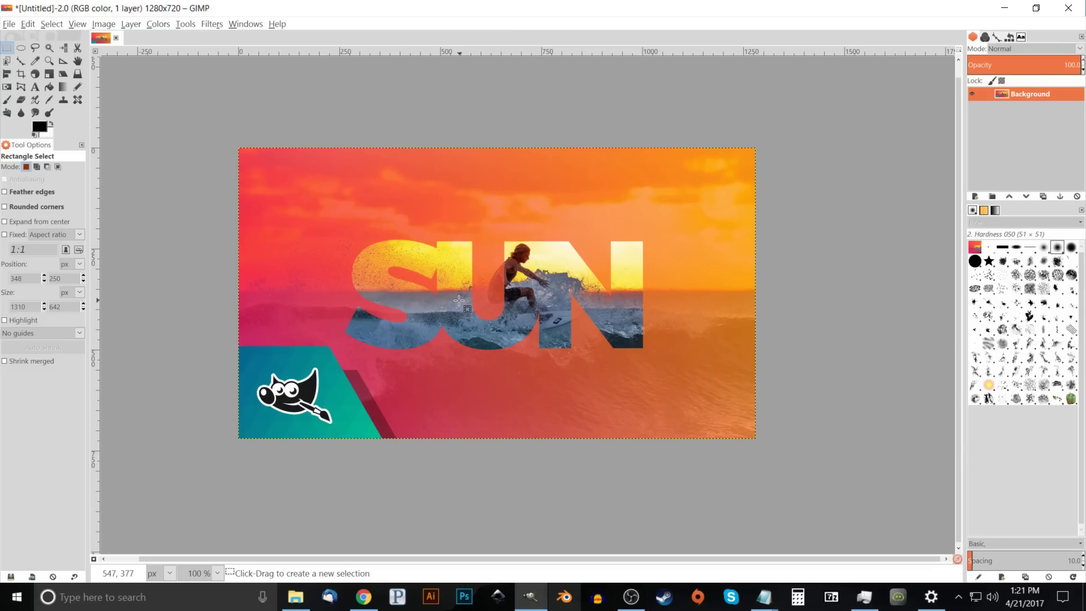
Step: Open the surfer-2212948_1920 photo from the Tutorials folder in GIMP using Open with
click(296, 596)
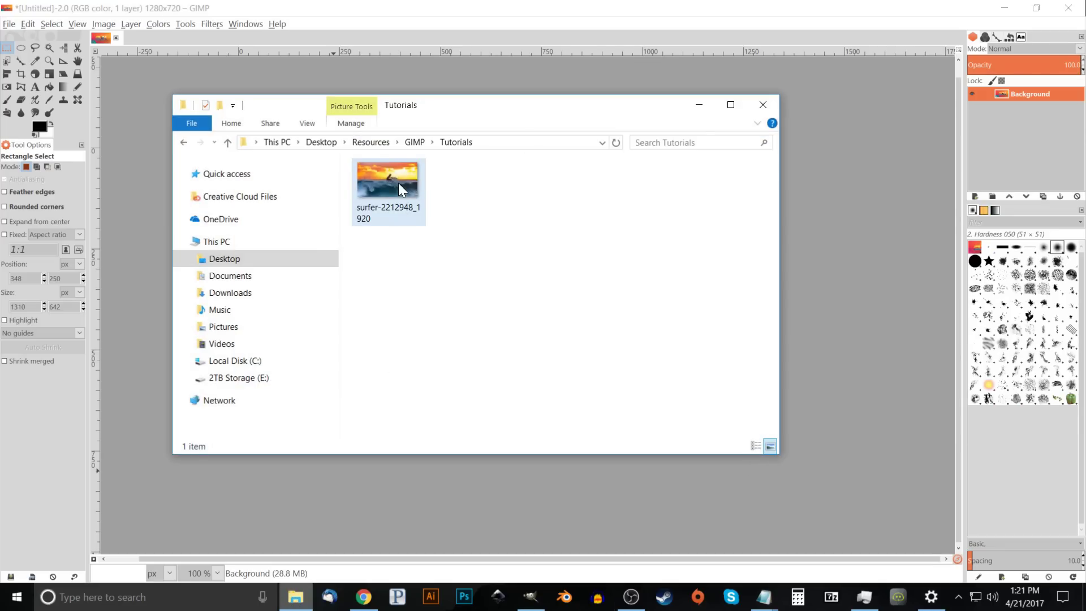
right_click(398, 182)
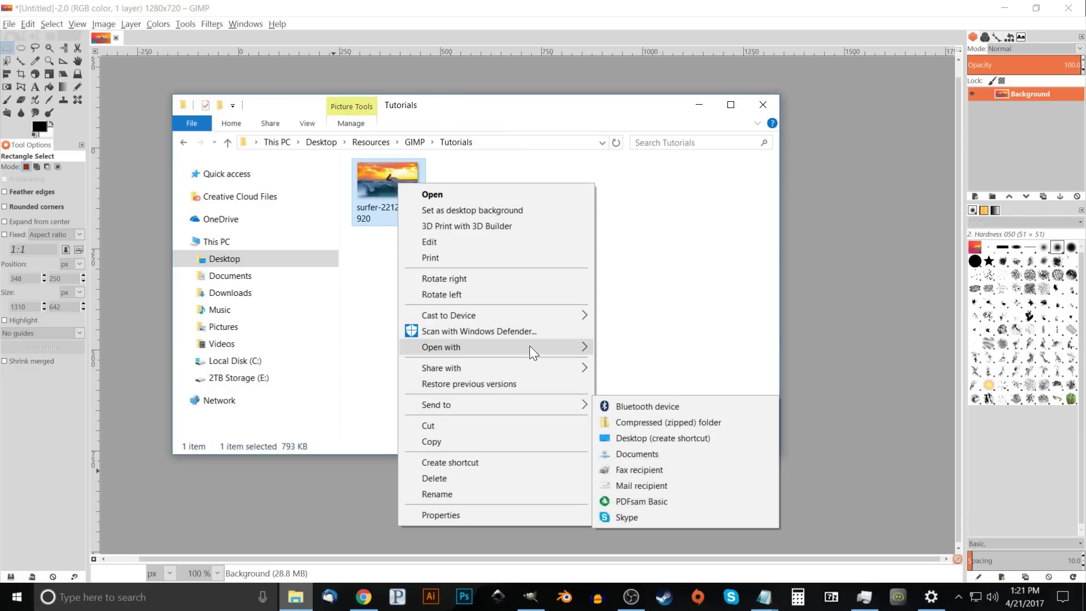
mouse_move(531, 349)
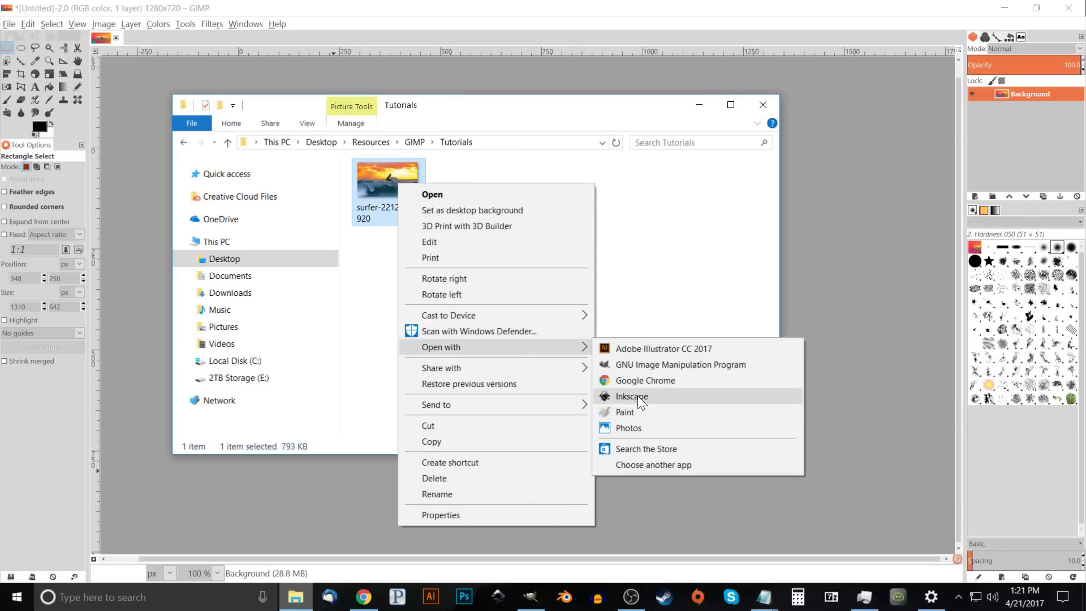
click(646, 366)
click(700, 106)
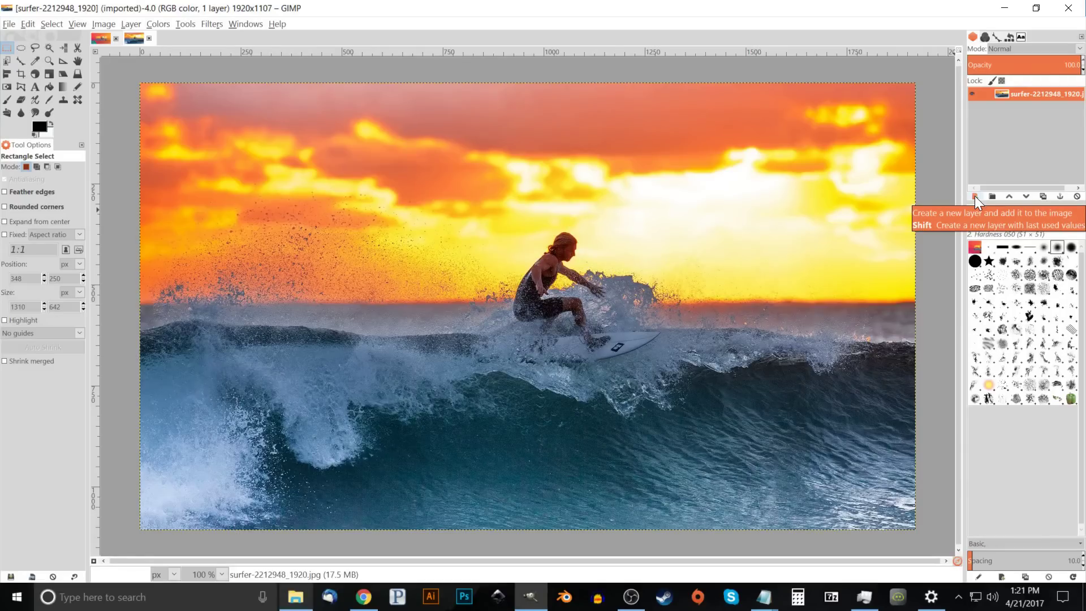
Step: Add a transparent-fill layer named Layer above the surfer photo
click(975, 196)
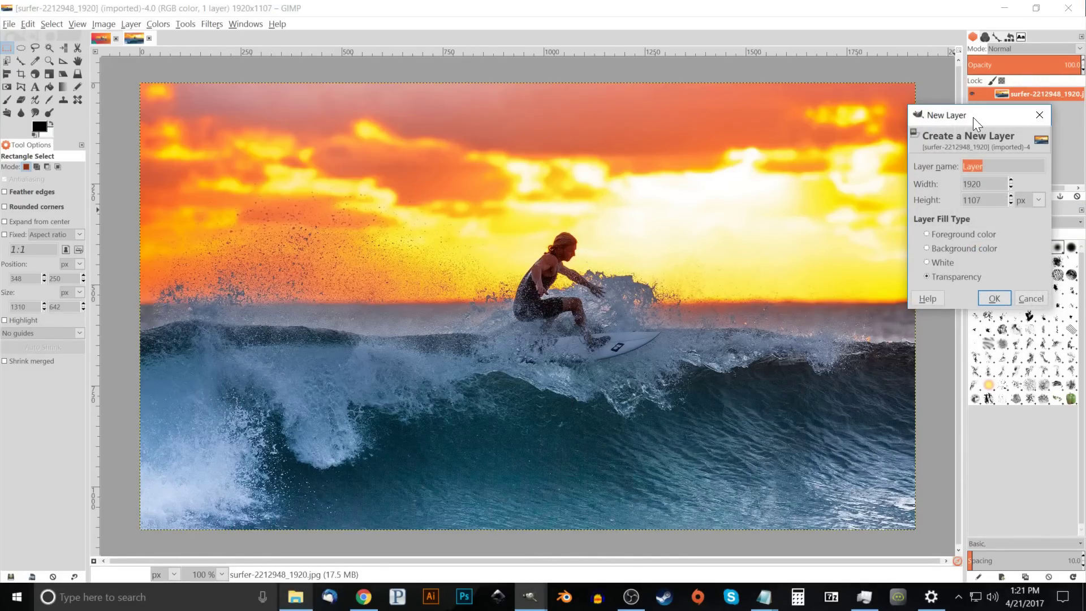
drag(973, 117, 523, 135)
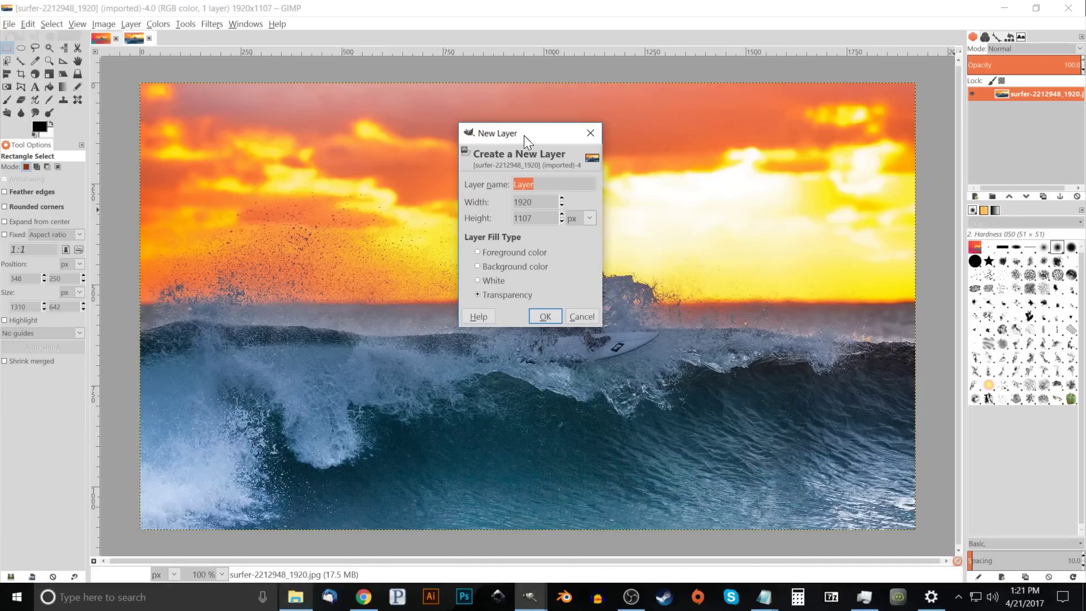
click(494, 295)
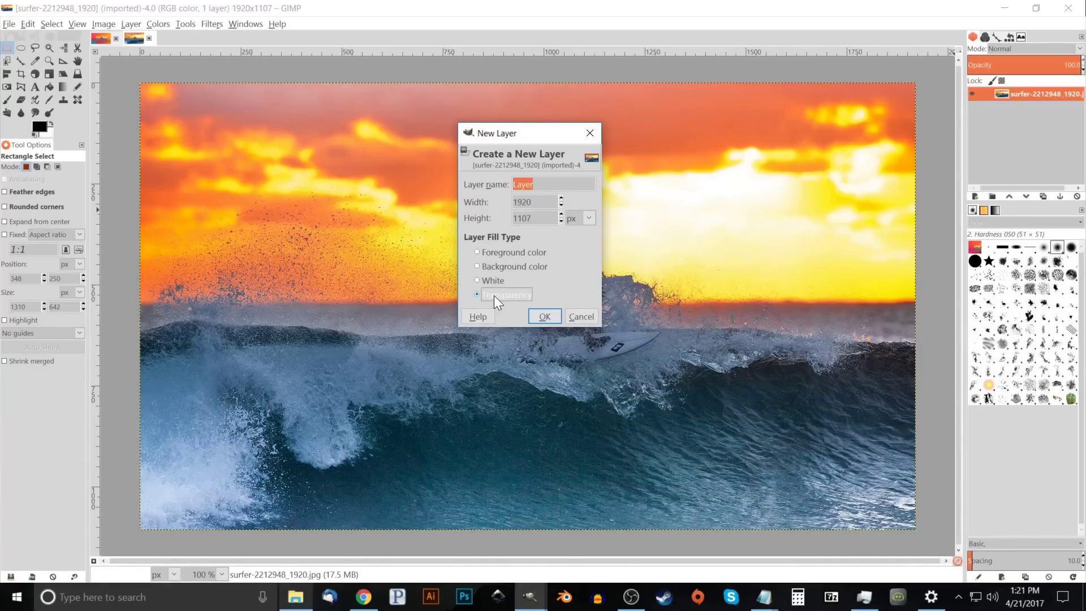
click(552, 316)
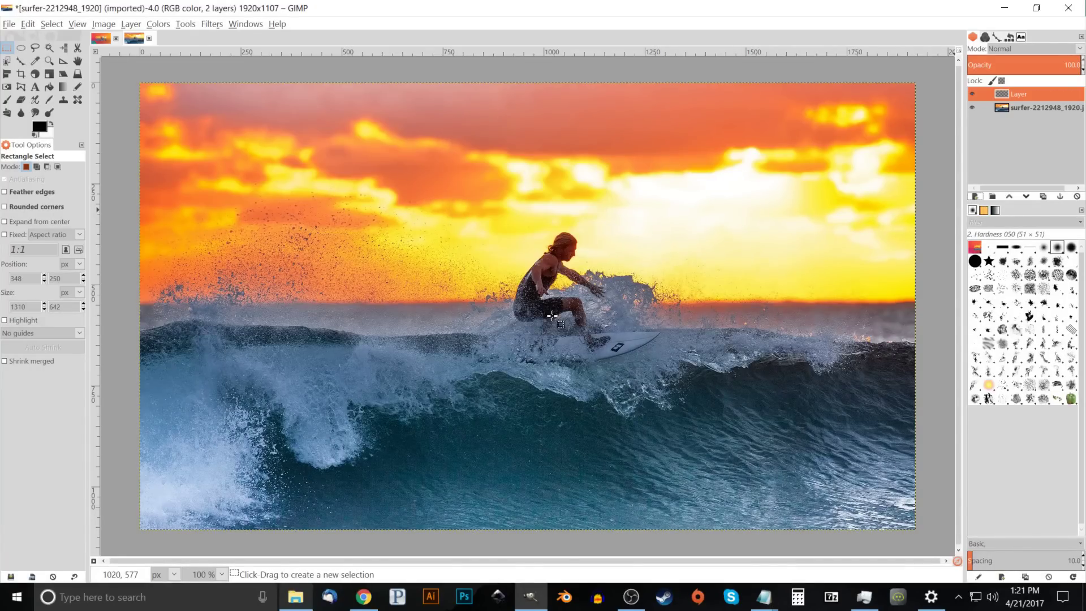
Step: Select the Blend tool and mix a pink ff0064 foreground colour
click(65, 86)
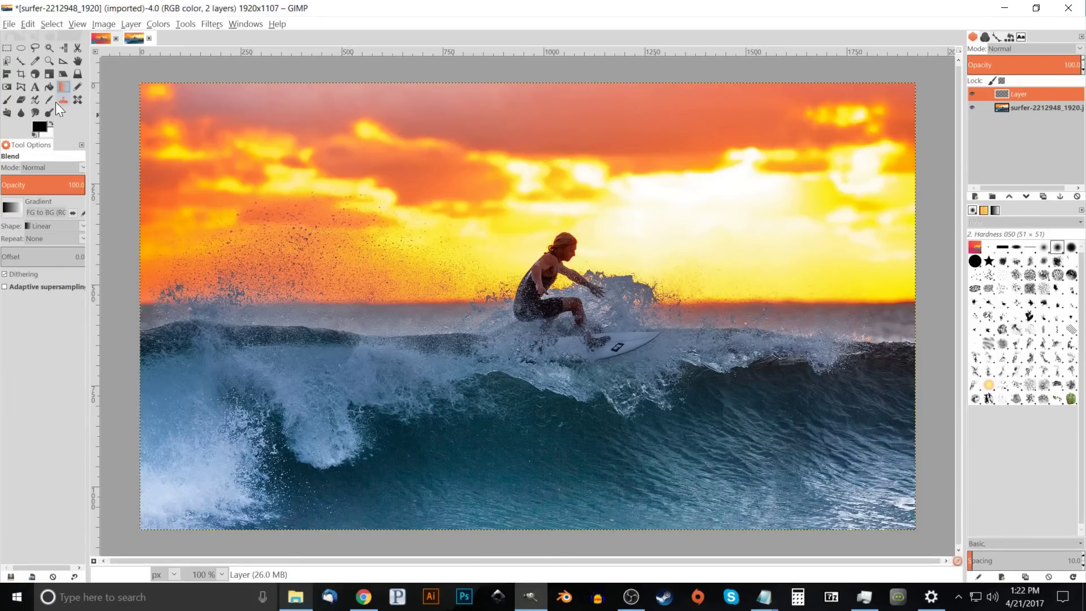
click(39, 127)
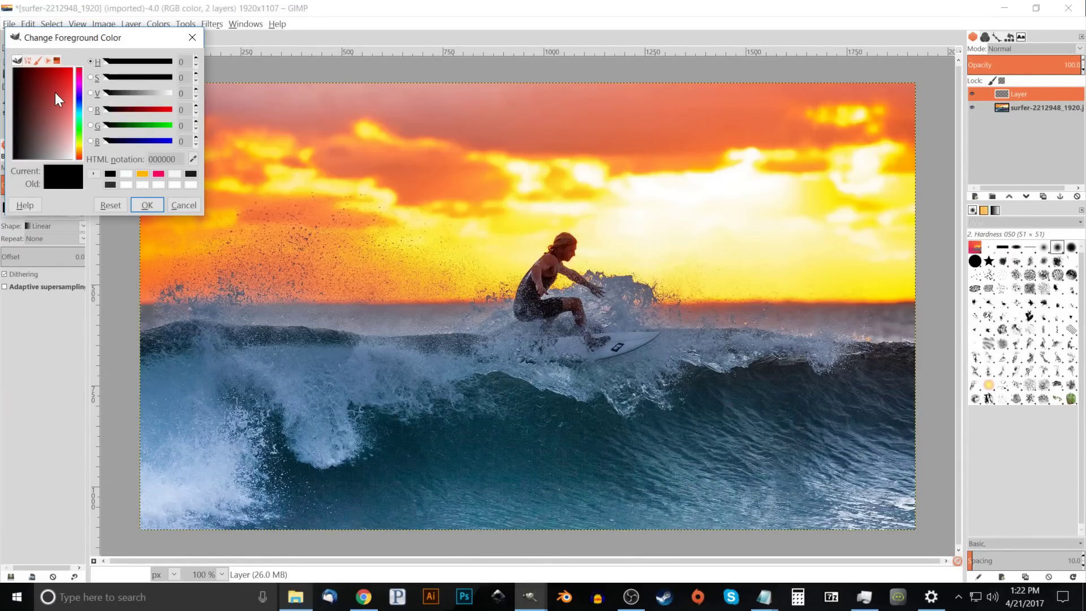
drag(55, 92, 76, 61)
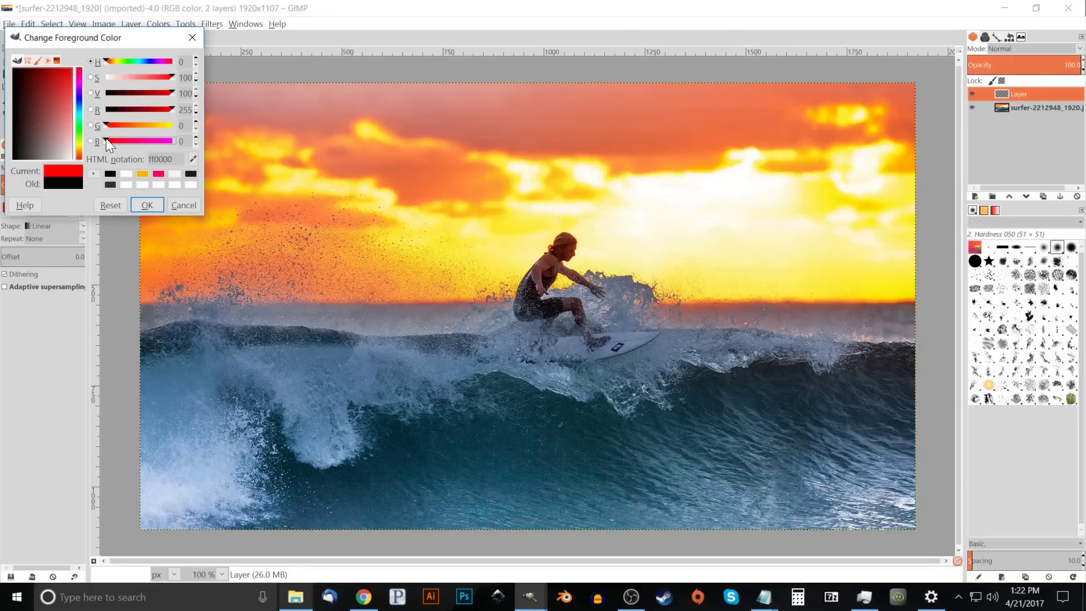
drag(106, 140, 133, 139)
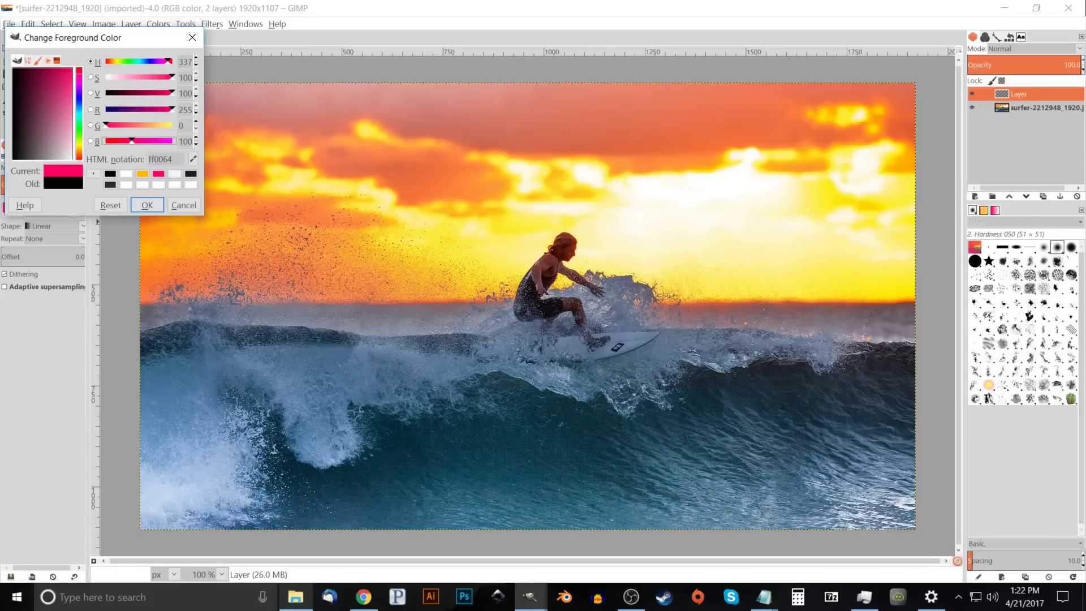
Step: Confirm the pink ff0064 foreground, then set the background colour to orange f6b149
click(149, 205)
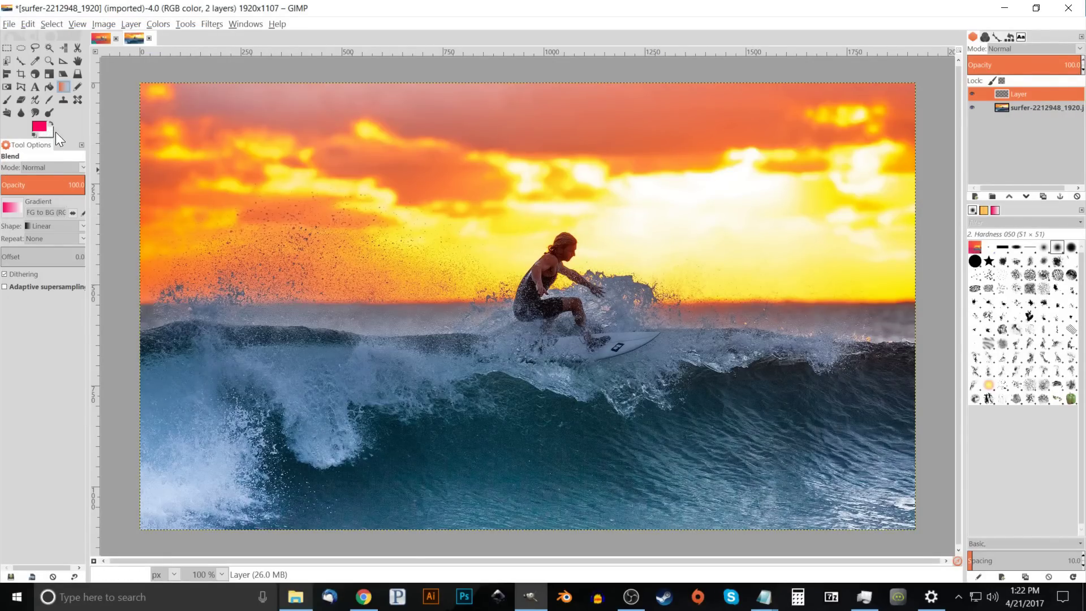
click(51, 134)
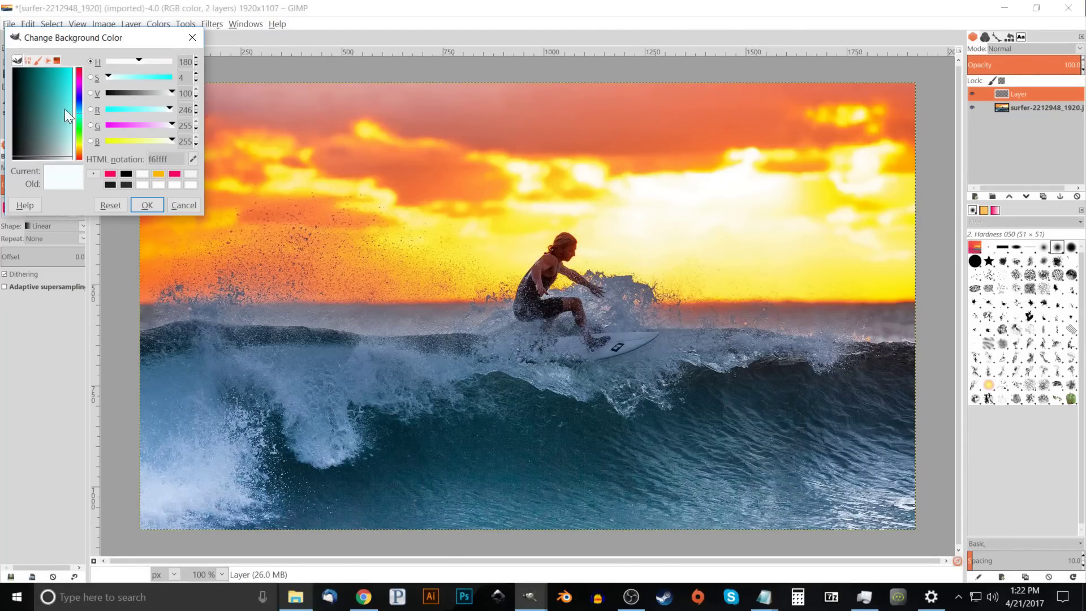
drag(171, 138, 124, 136)
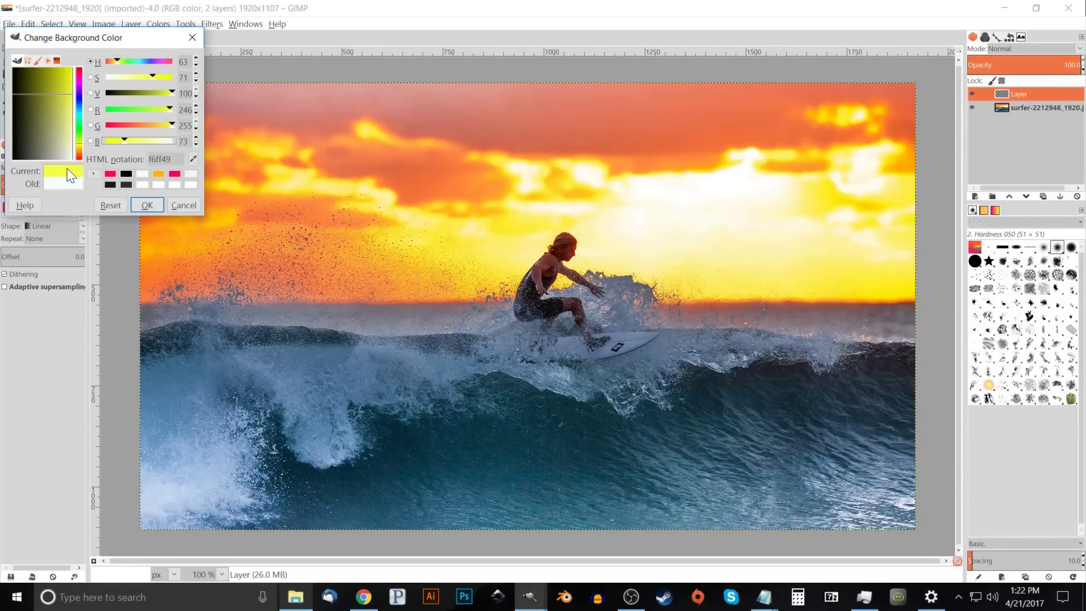
click(171, 122)
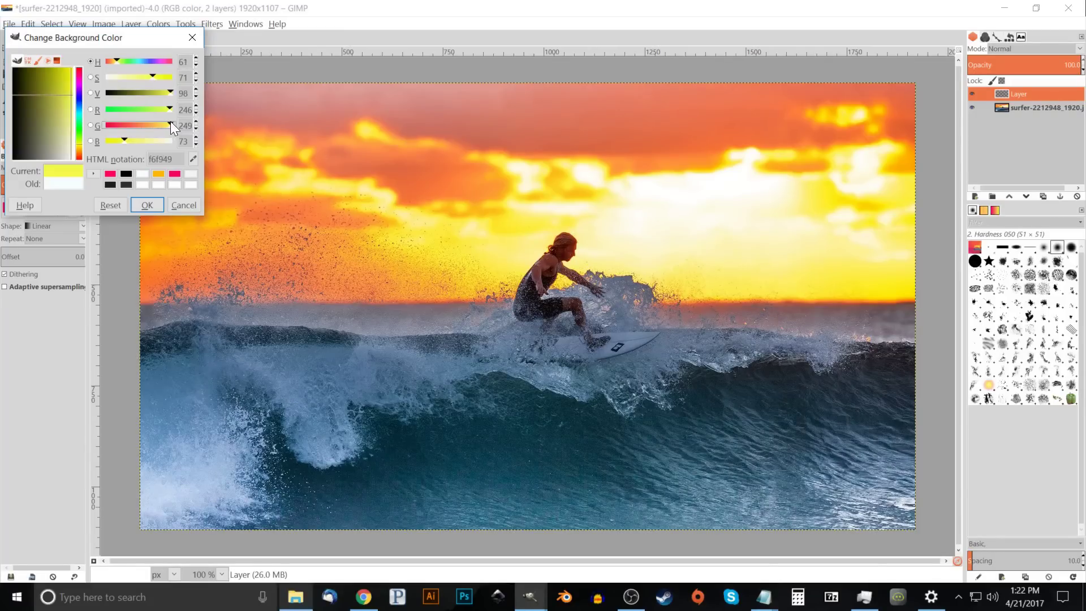
drag(171, 121, 151, 120)
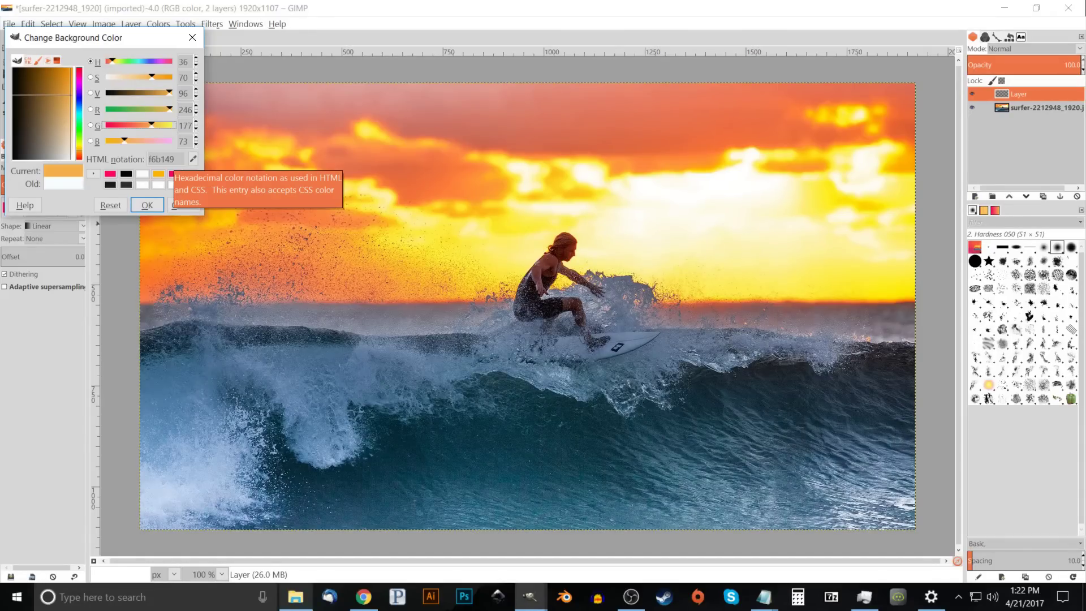
click(151, 209)
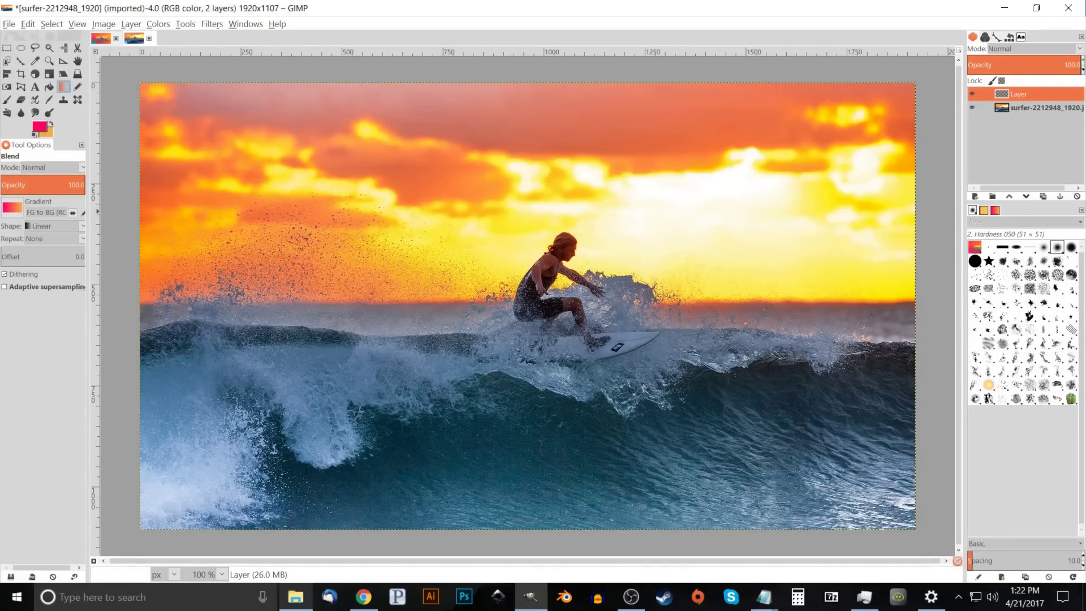
Step: Choose the FG to BG (HSV) gradient and keep the Linear shape
click(15, 207)
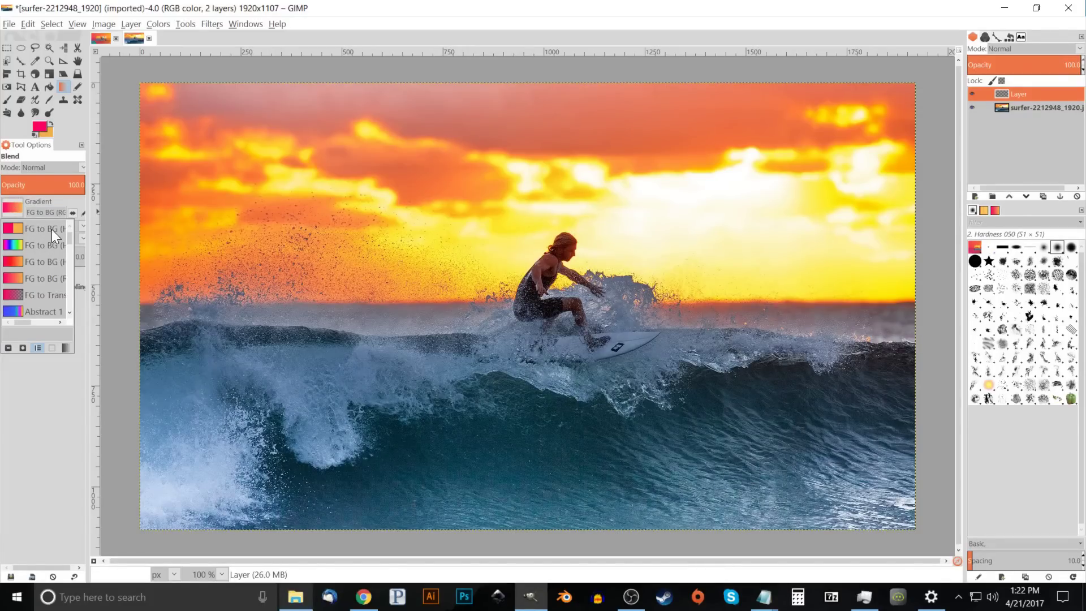
click(42, 263)
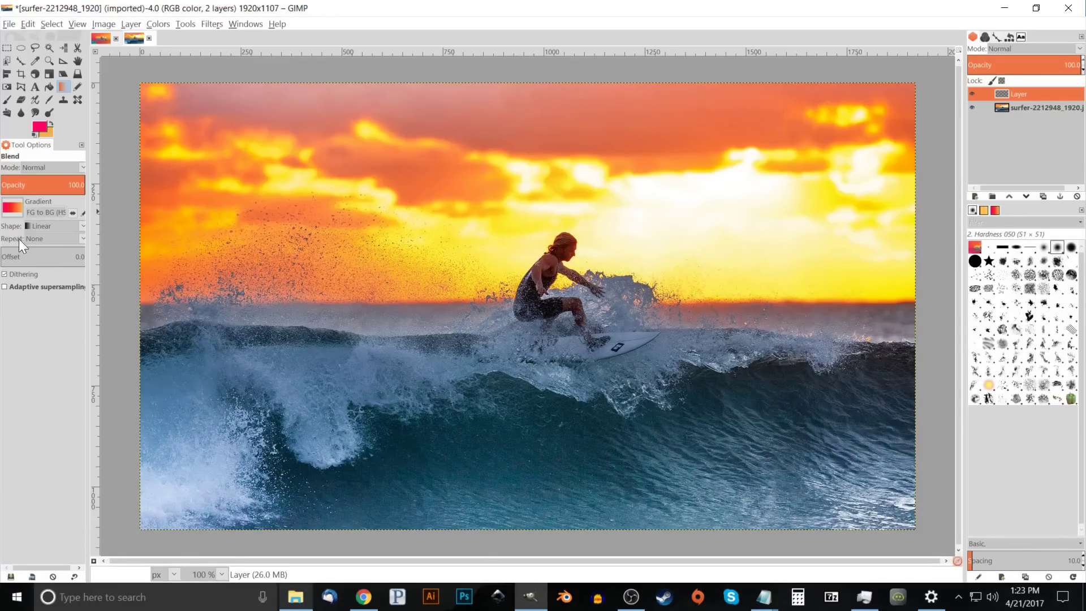
click(38, 225)
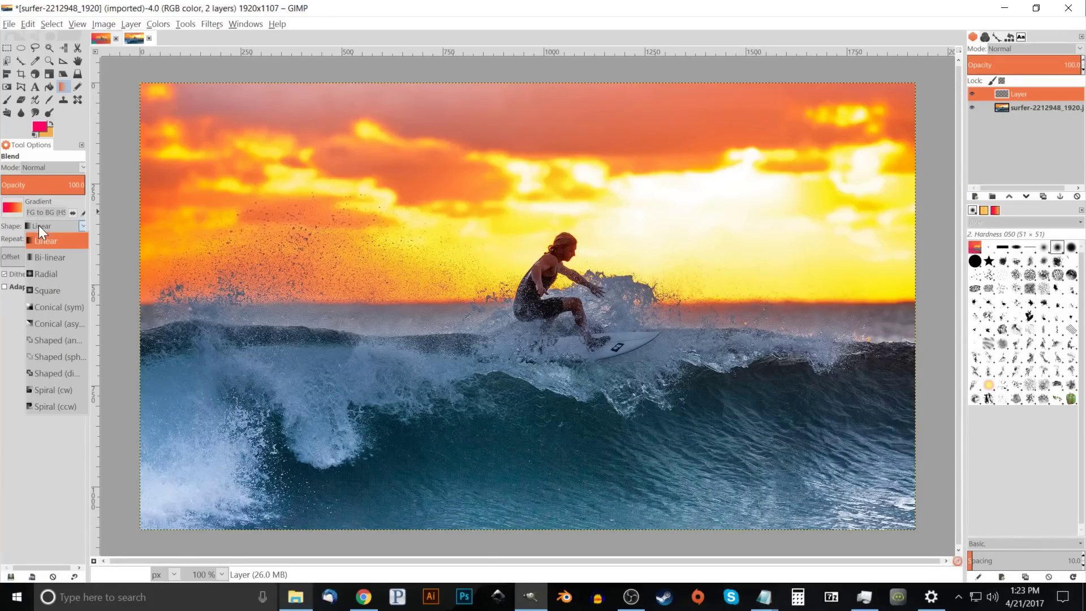
click(40, 239)
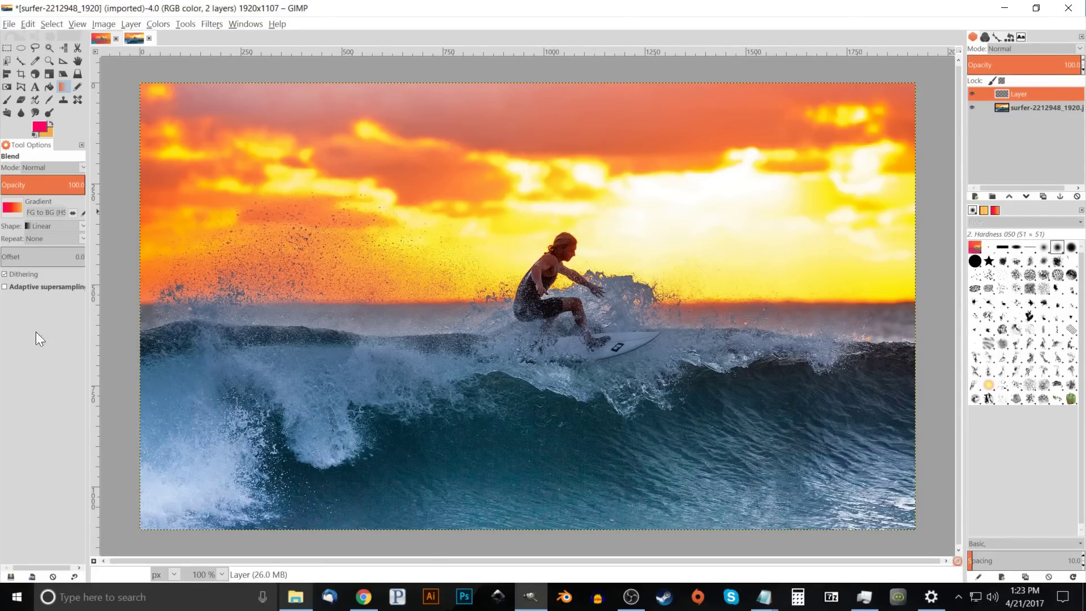
Step: Zoom out to 66.7% and drag a pink-to-orange gradient from lower left to upper right
scroll(628, 265, up, 2)
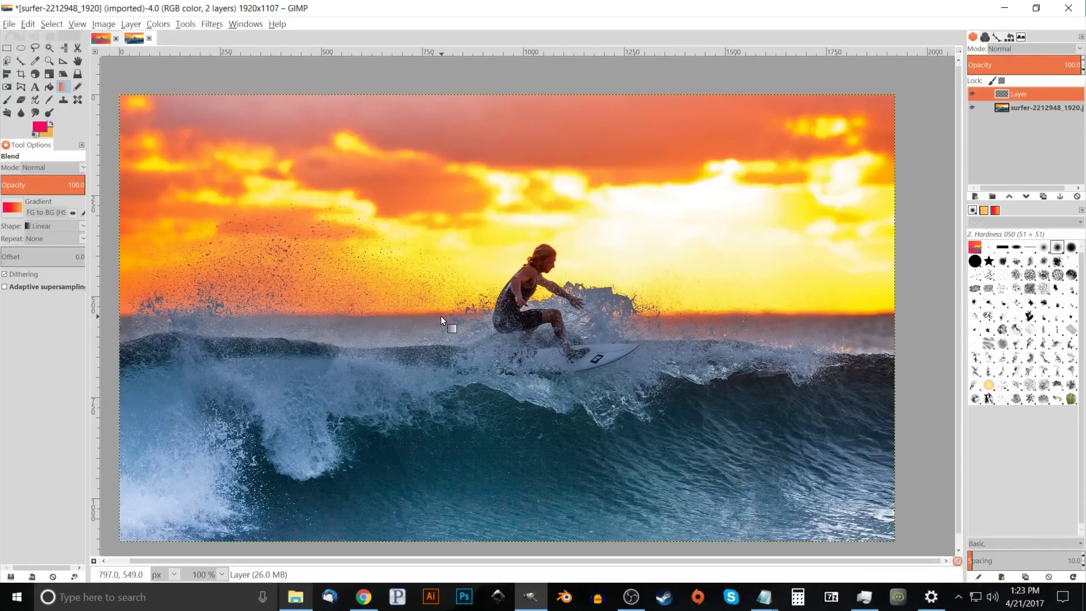
drag(443, 314, 461, 317)
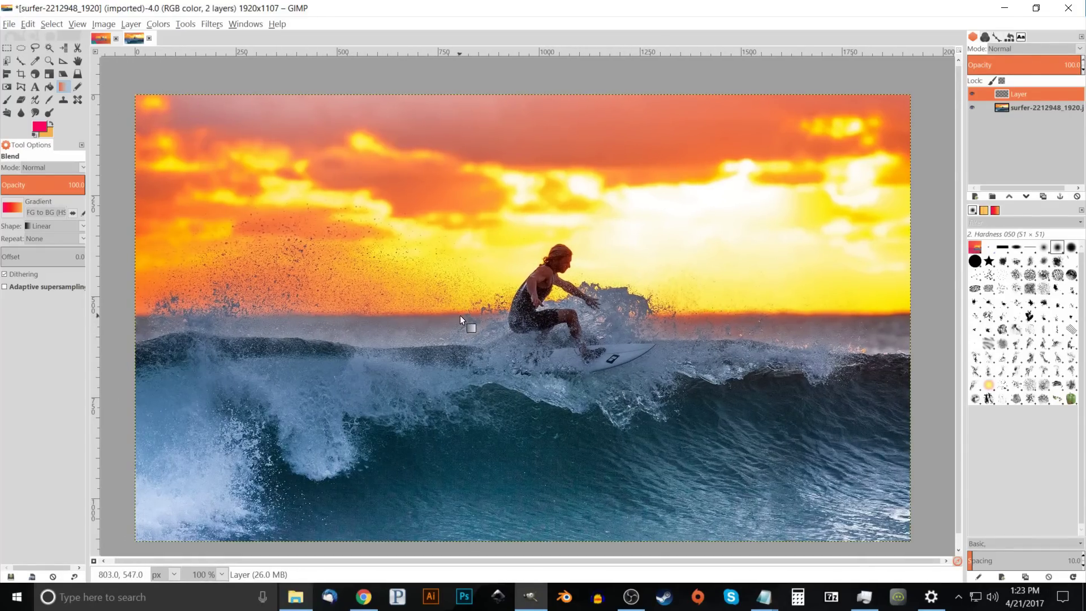
key(minus)
drag(459, 333, 440, 314)
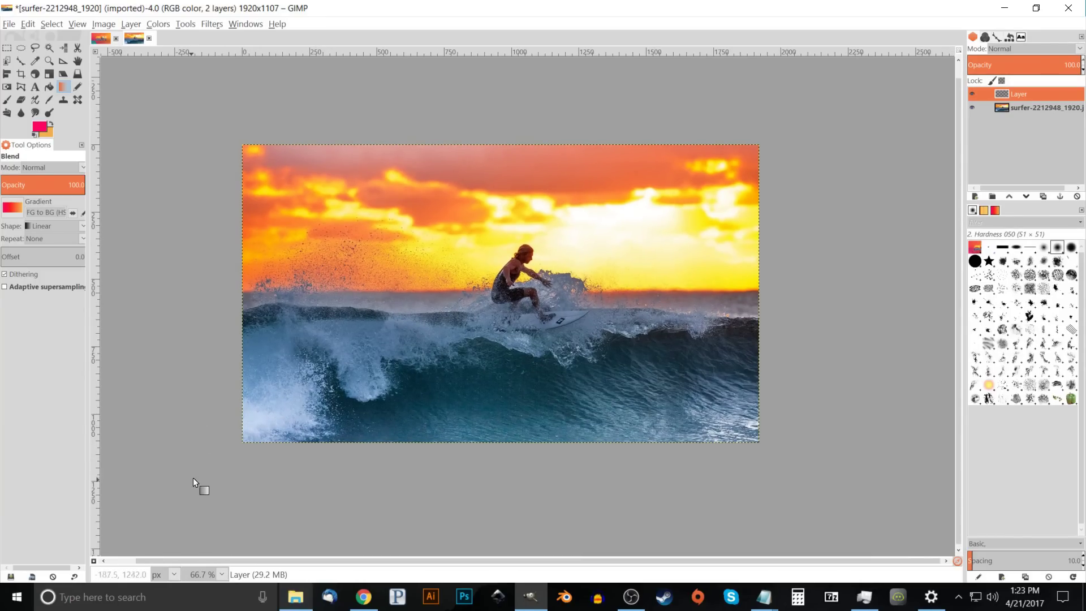
drag(189, 481, 844, 93)
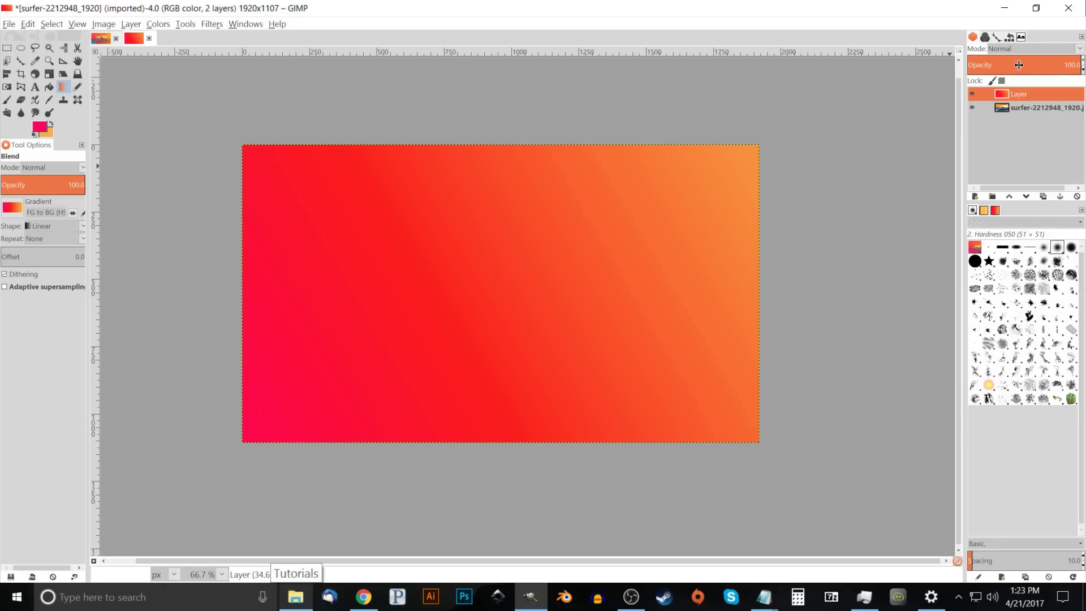
Step: Set the gradient layer to 70.6 opacity, redraw the diagonal gradient, and compare with the SUN example
drag(1021, 66, 1048, 68)
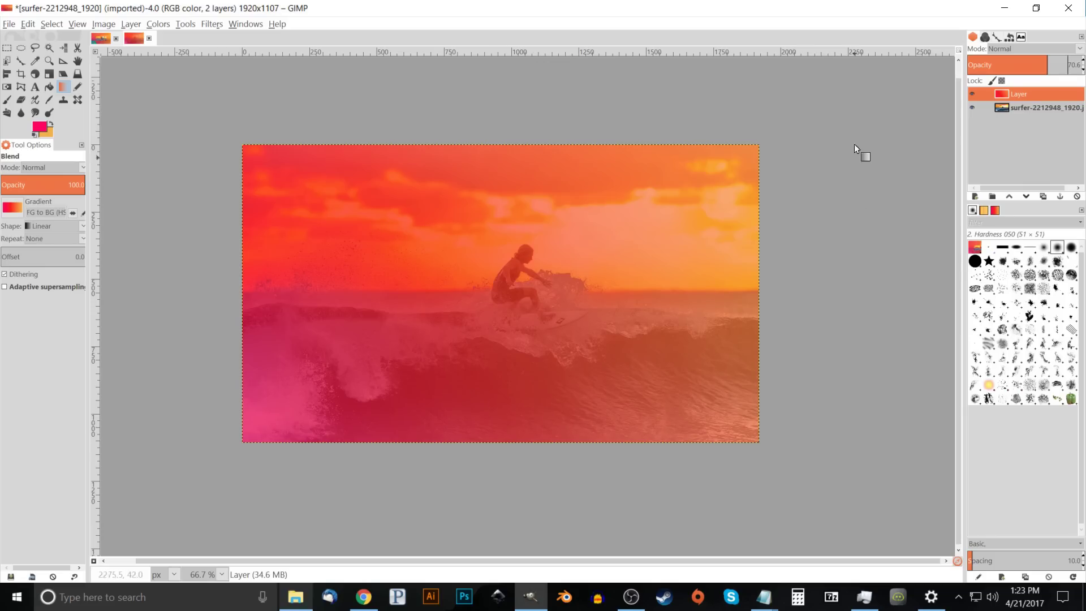
drag(765, 138, 237, 449)
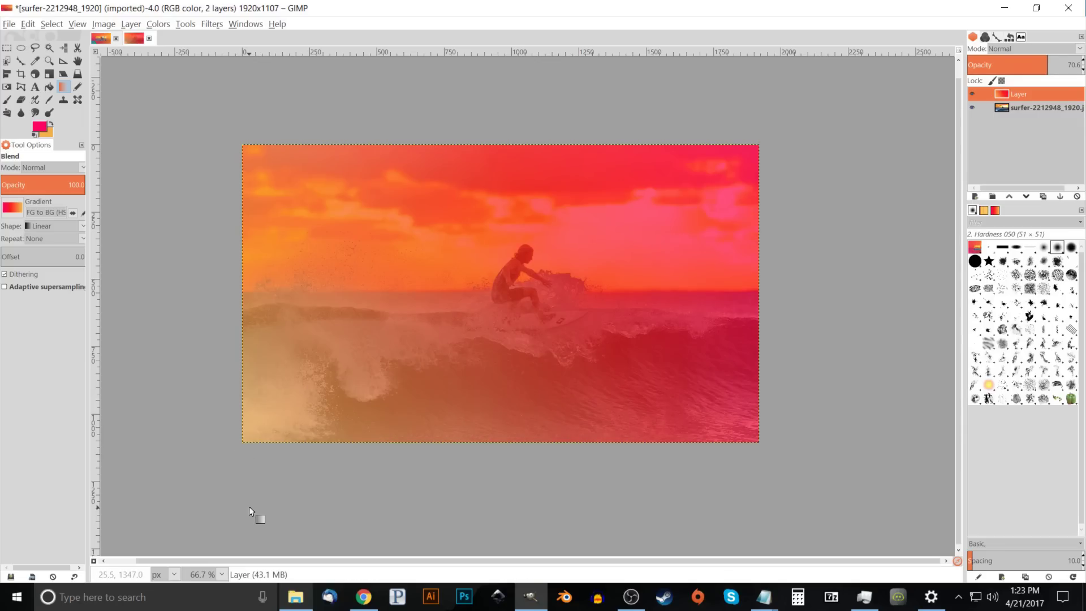
key(ctrl+z)
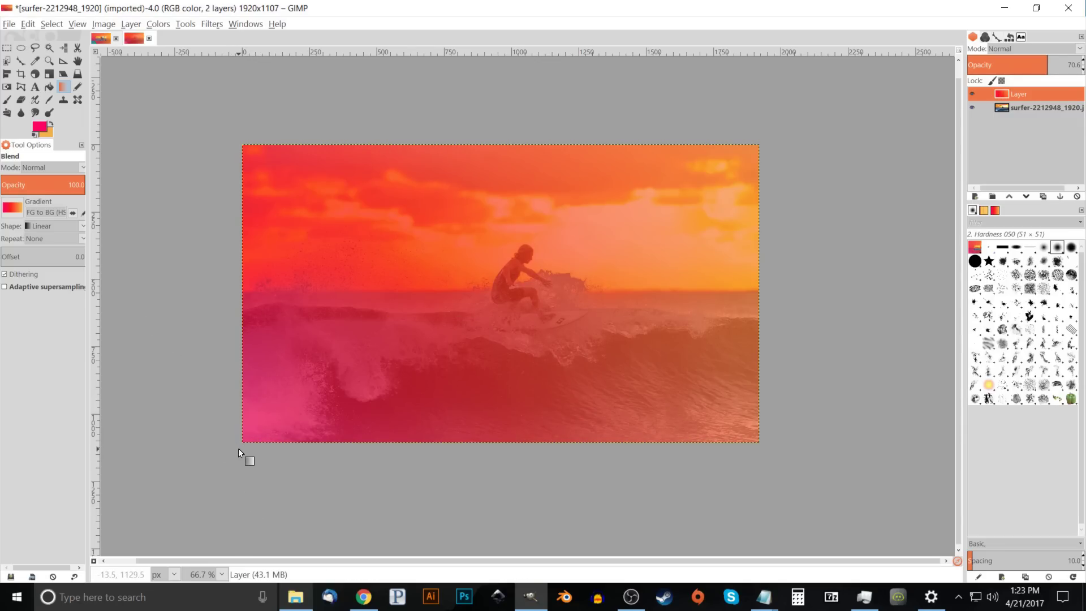
drag(233, 448, 772, 131)
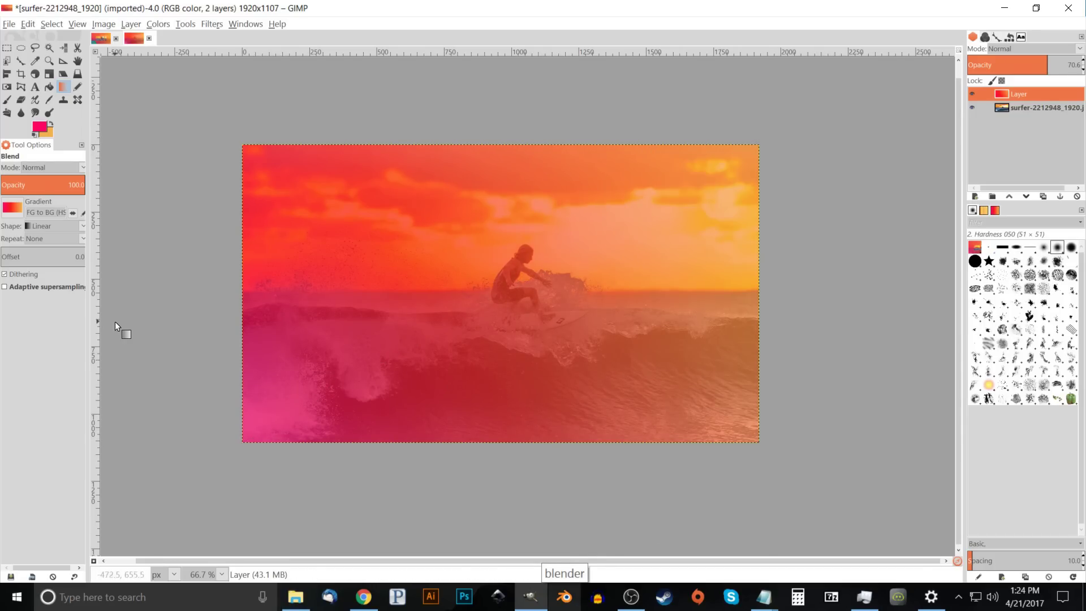
click(99, 39)
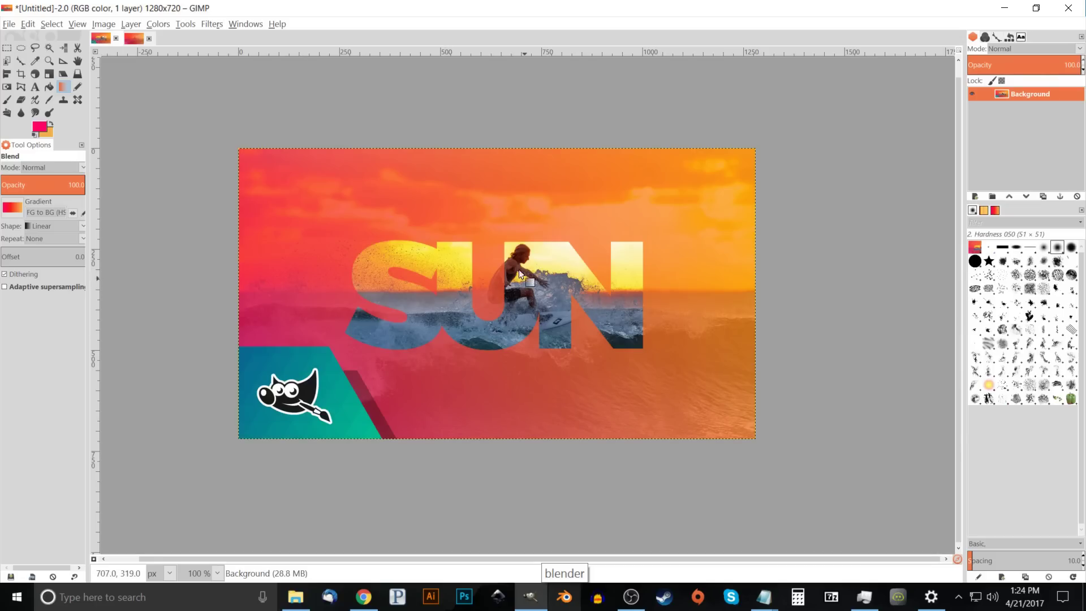
click(134, 36)
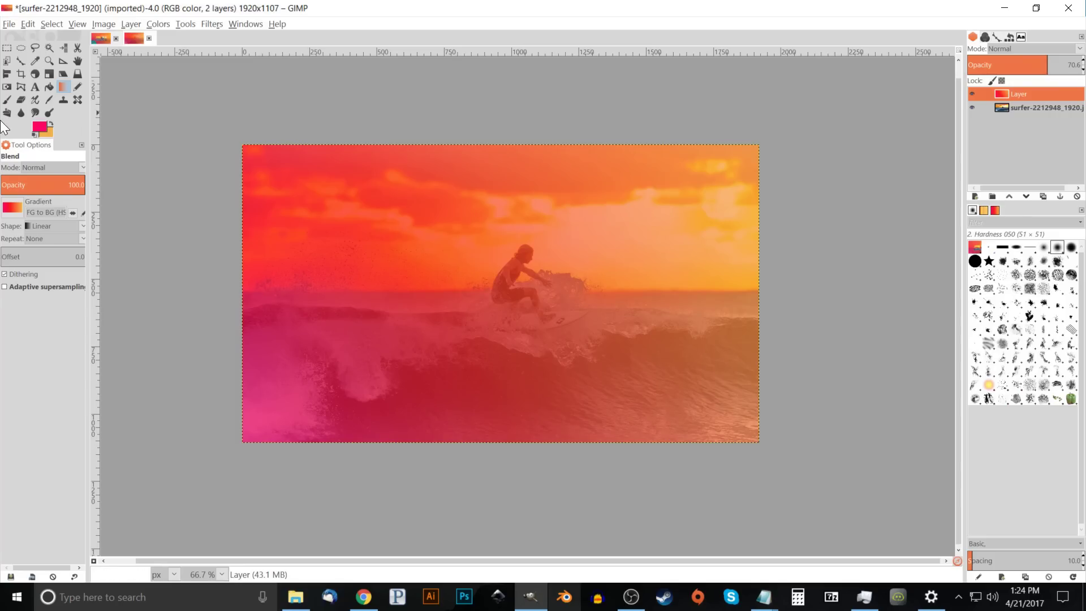
Step: Select the Text tool set to Montserrat Heavy at 561 px in pink
click(36, 85)
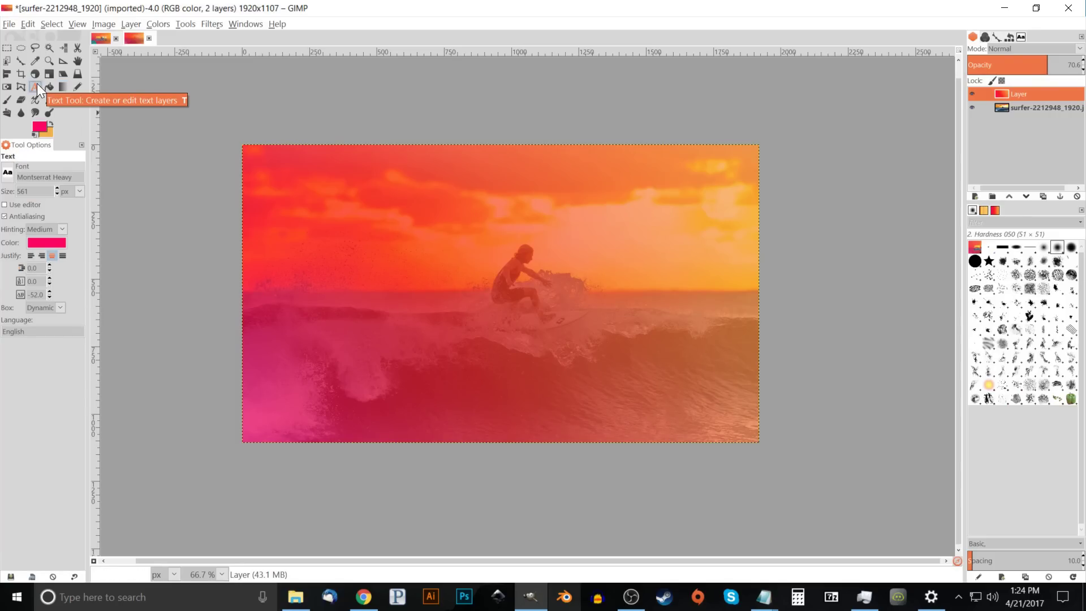
click(8, 174)
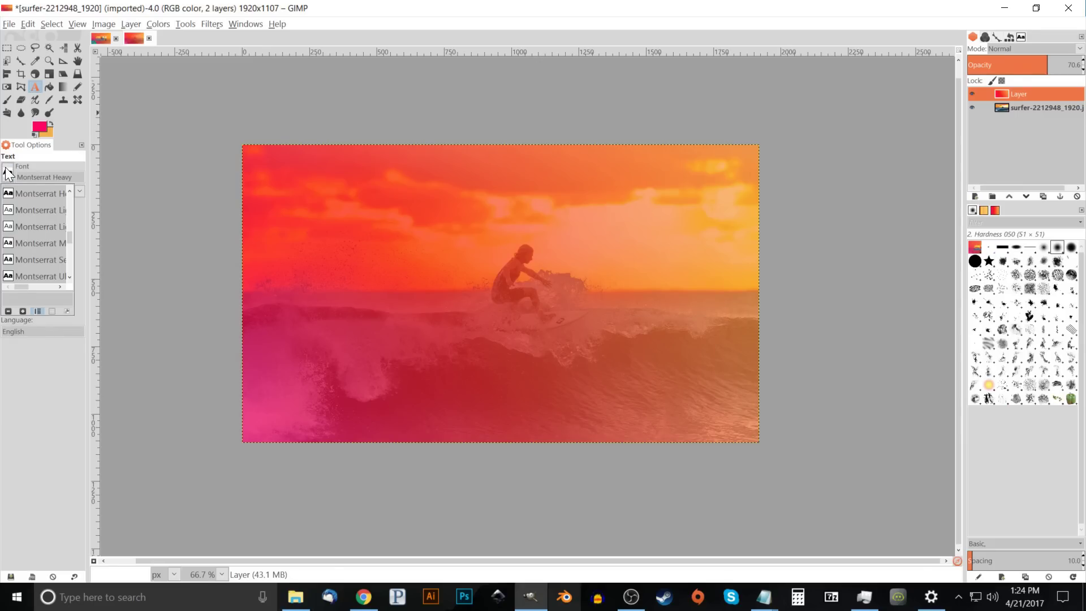
click(8, 172)
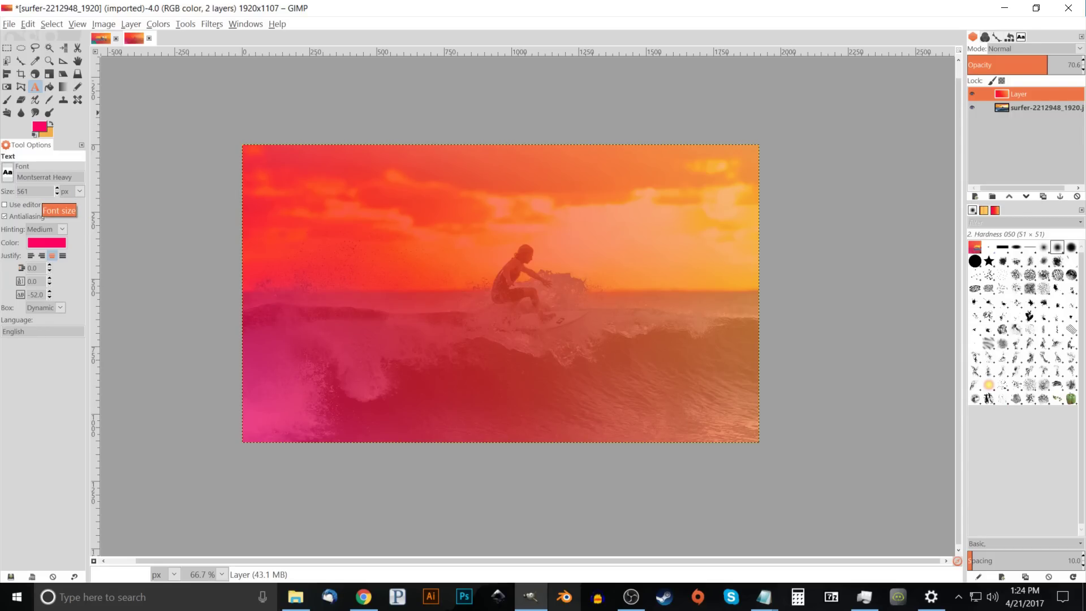
click(296, 596)
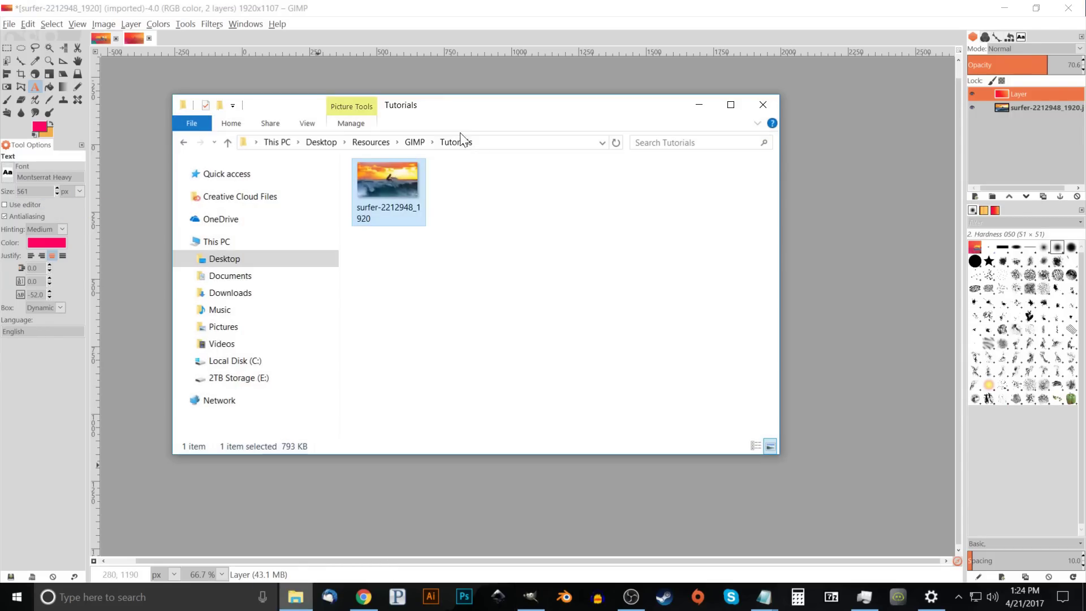
right_click(382, 188)
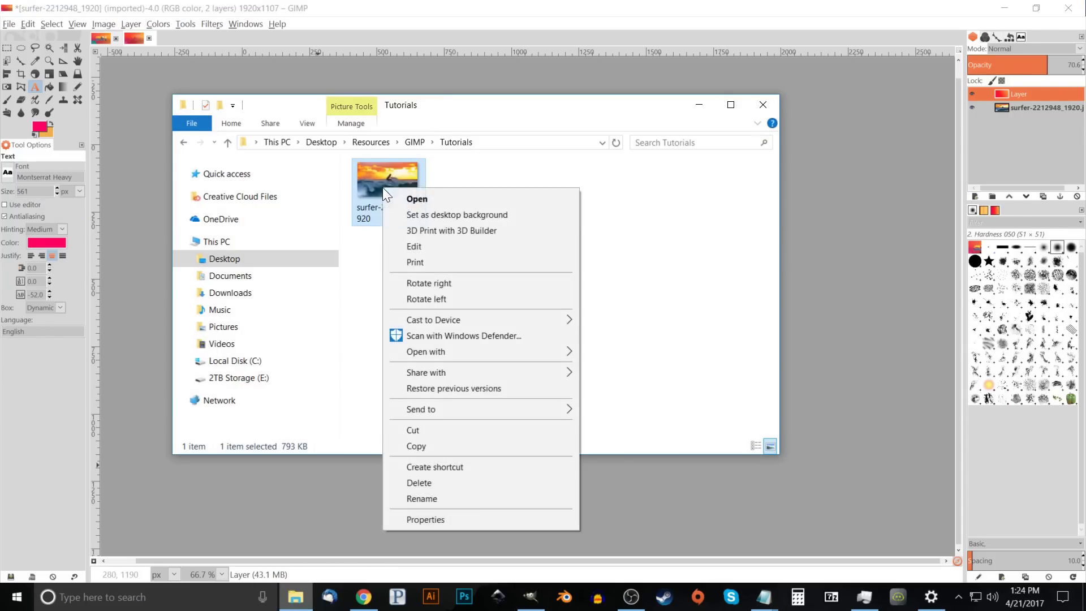
click(431, 519)
click(359, 168)
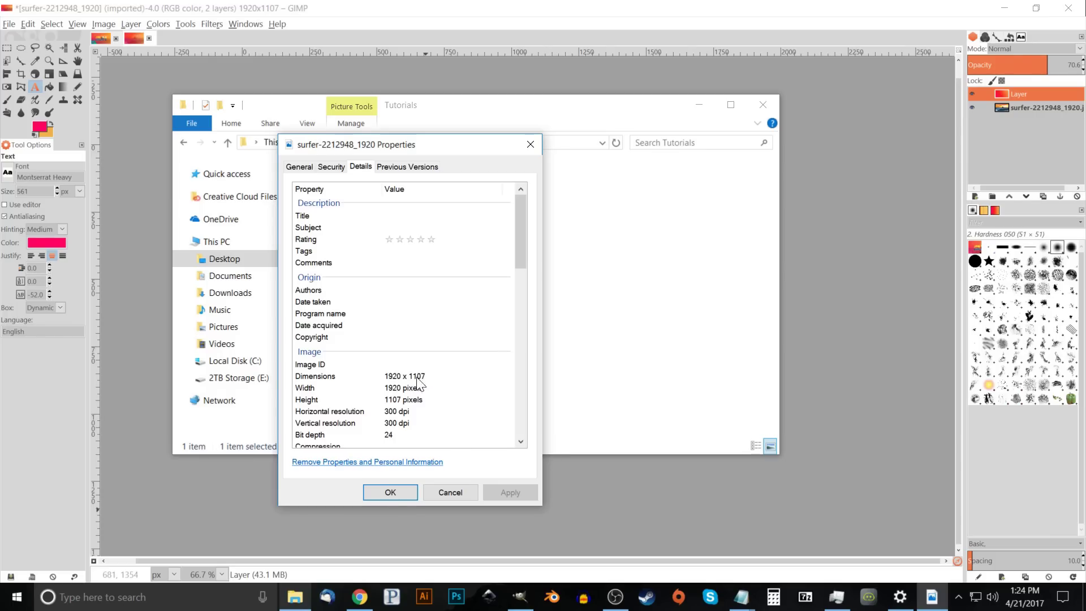
click(531, 145)
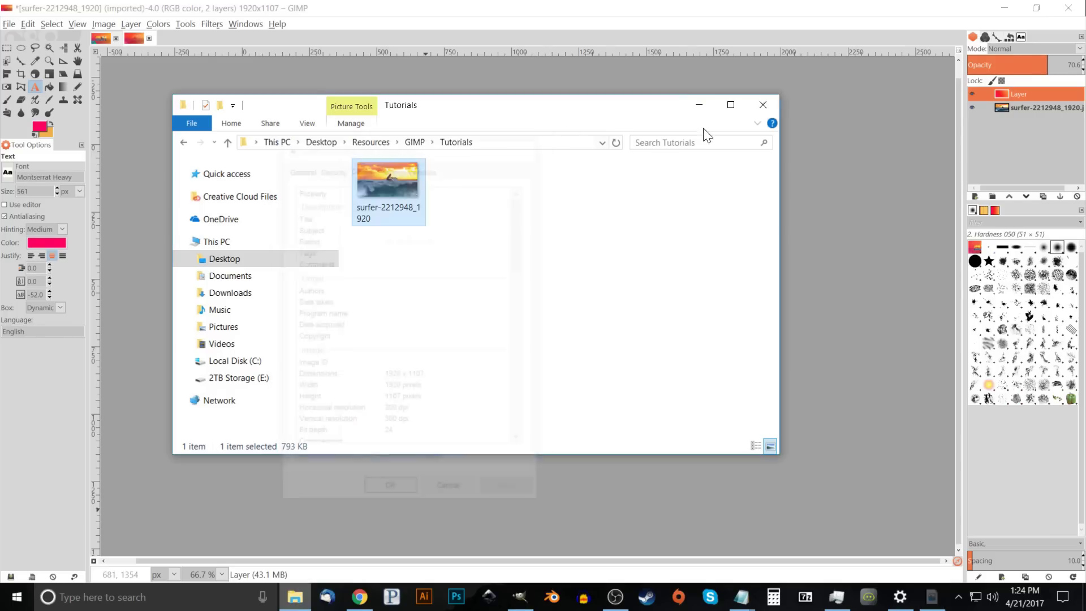
click(698, 111)
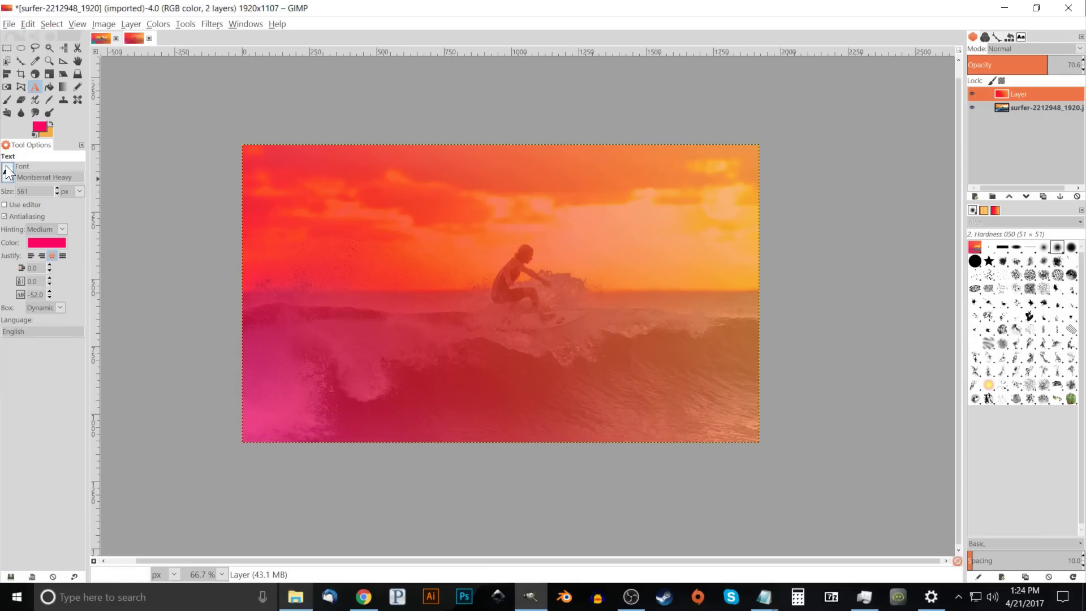
Step: Set the text to centred justification with near-white f6f6f6 colour
click(52, 256)
click(45, 243)
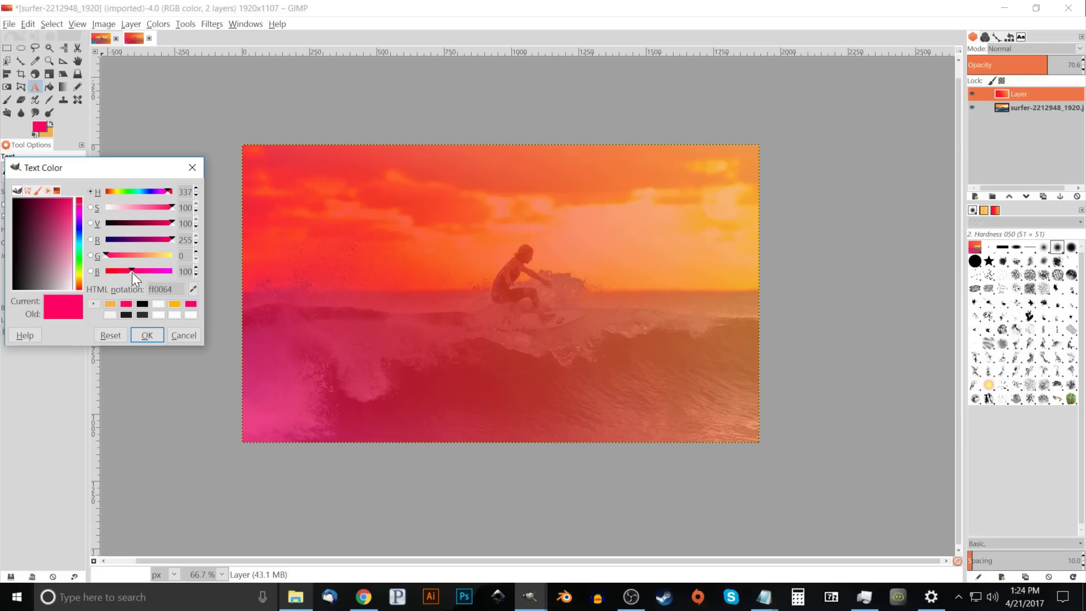
click(110, 314)
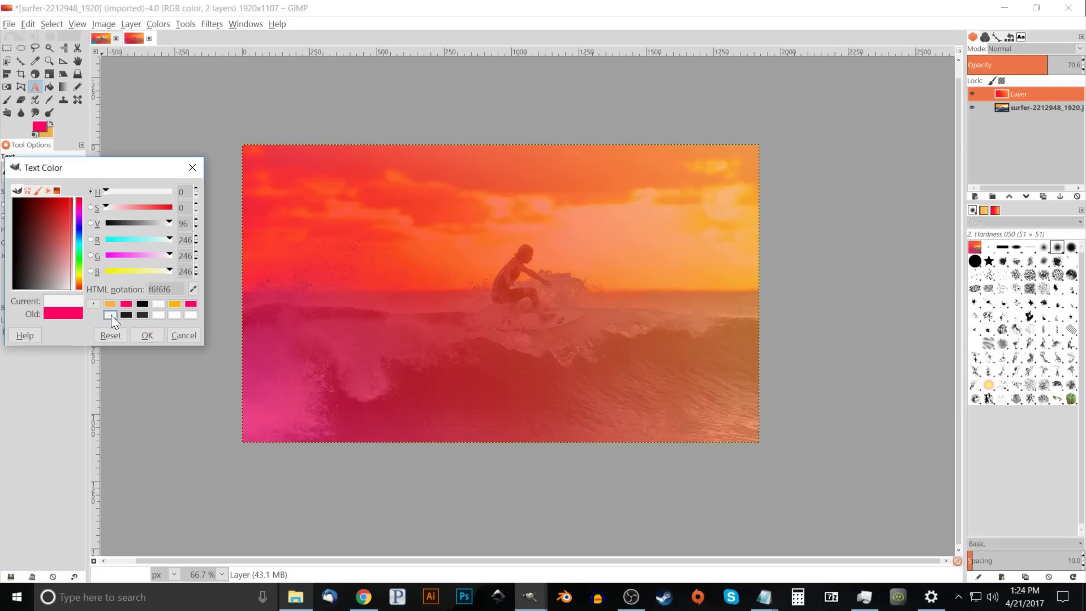
click(146, 336)
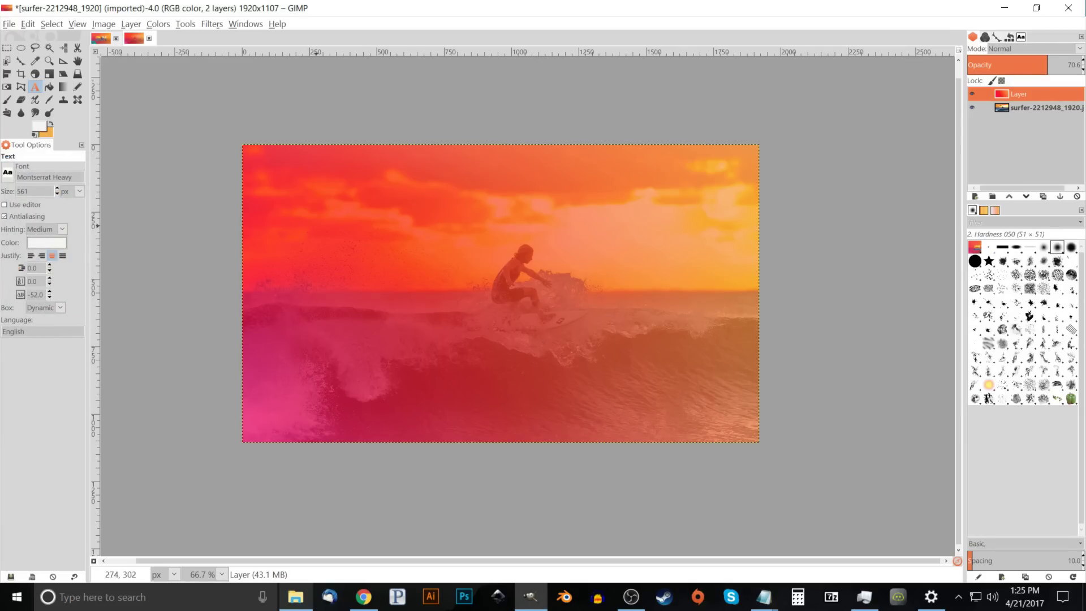
Step: Type 'SUN' in a text box over the lower middle of the photo
click(347, 260)
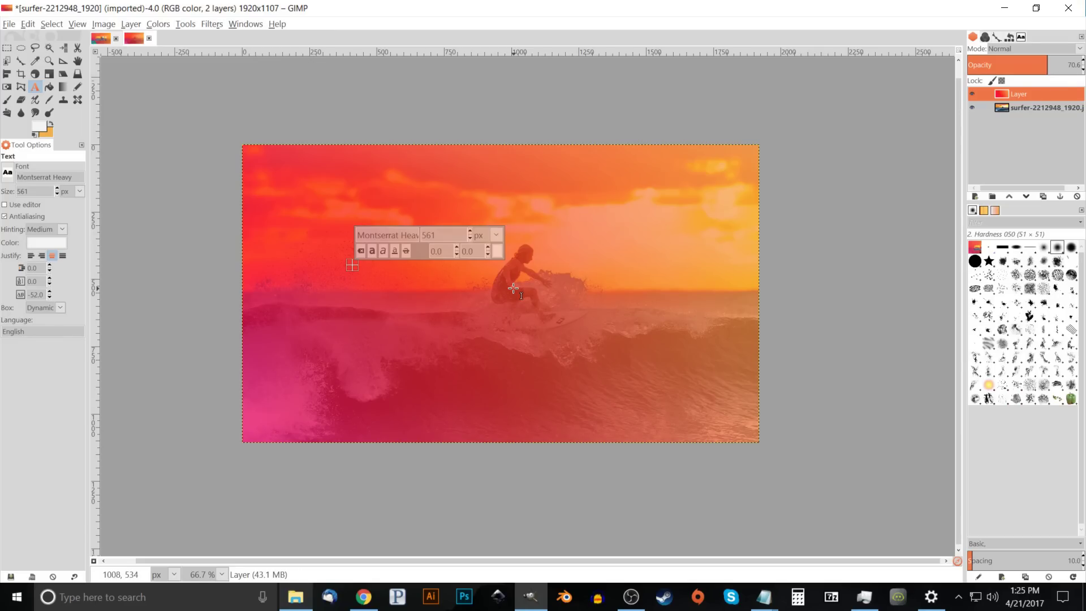
text(SUN)
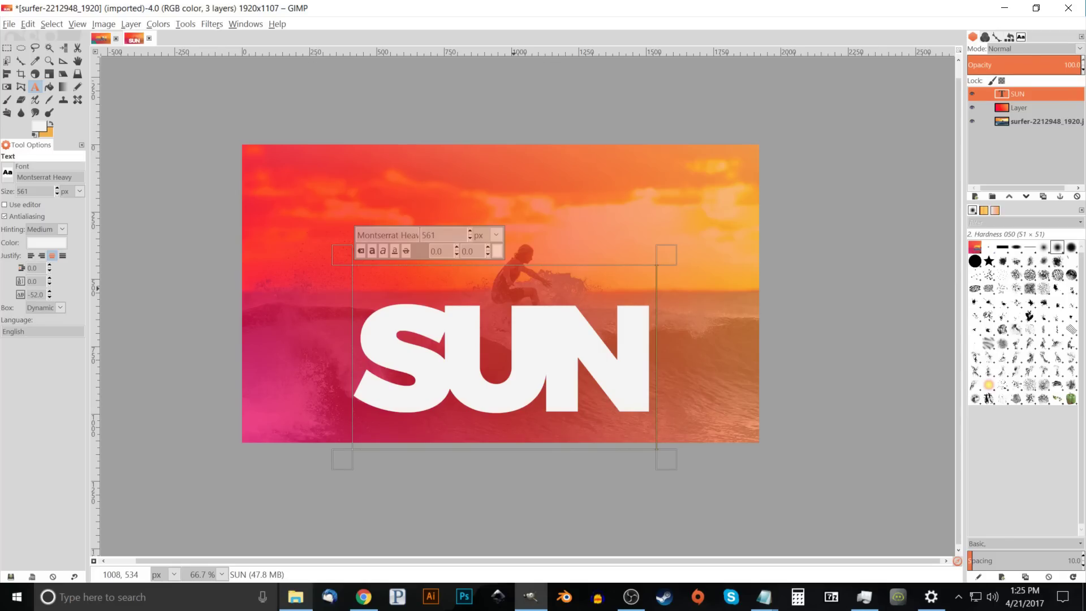
Step: Align the SUN text layer to the image's horizontal centre and vertical middle
click(6, 75)
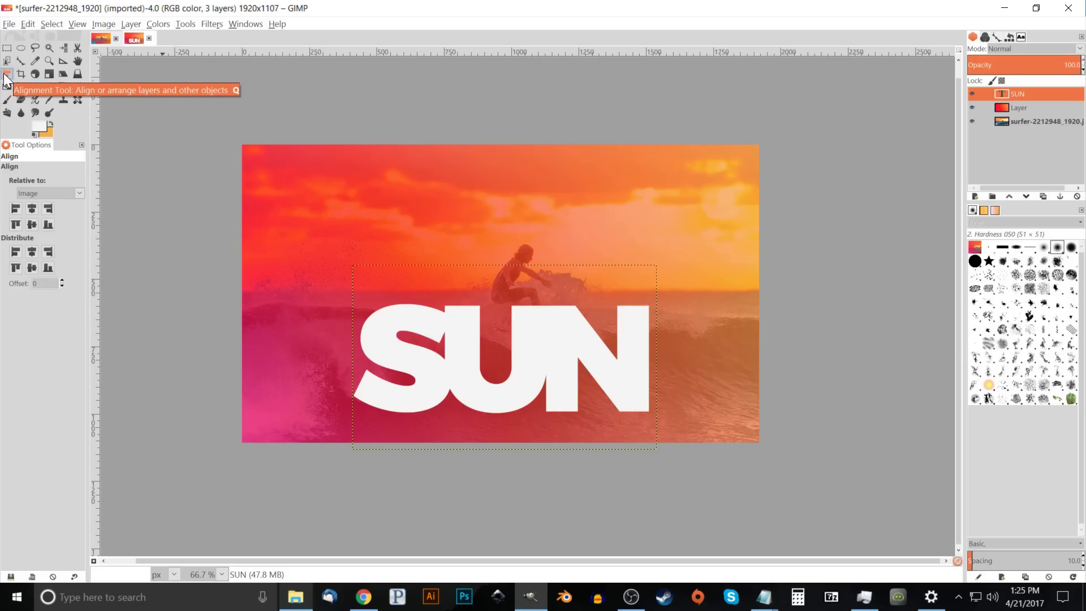
click(412, 319)
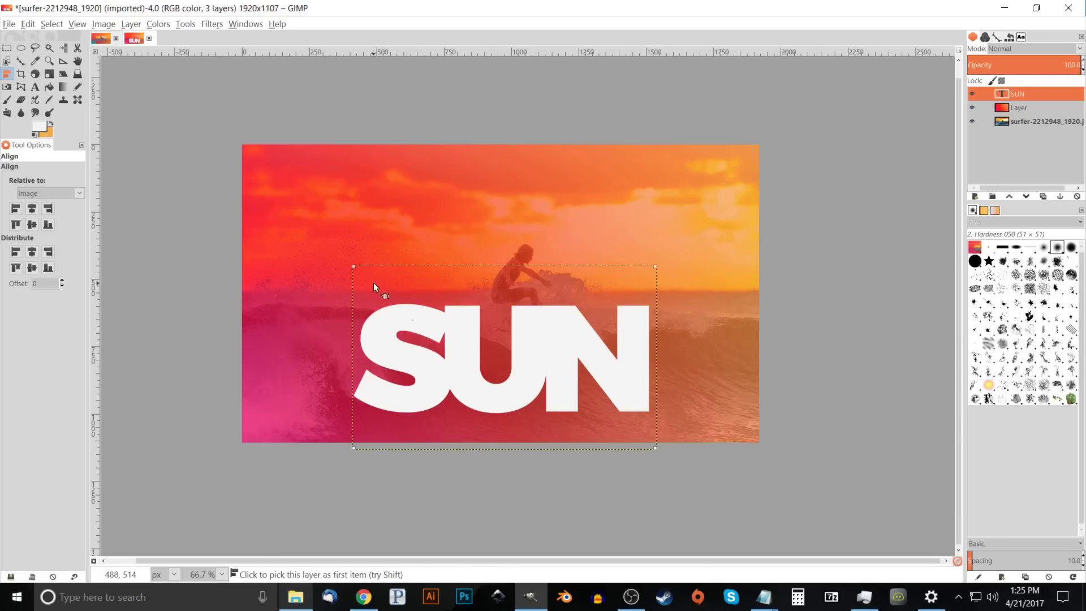
click(34, 192)
click(34, 226)
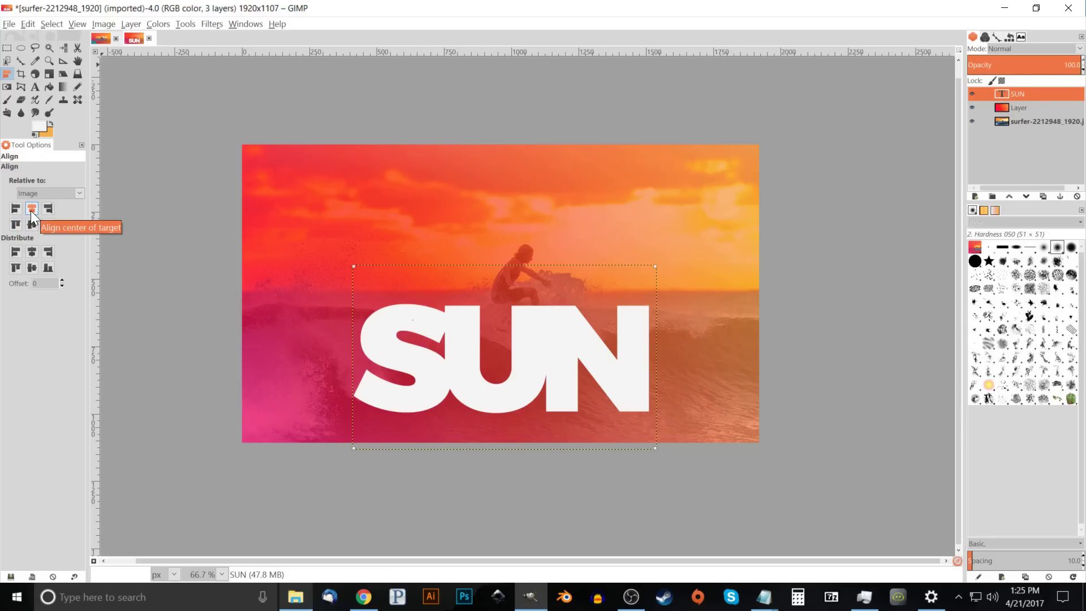
click(31, 210)
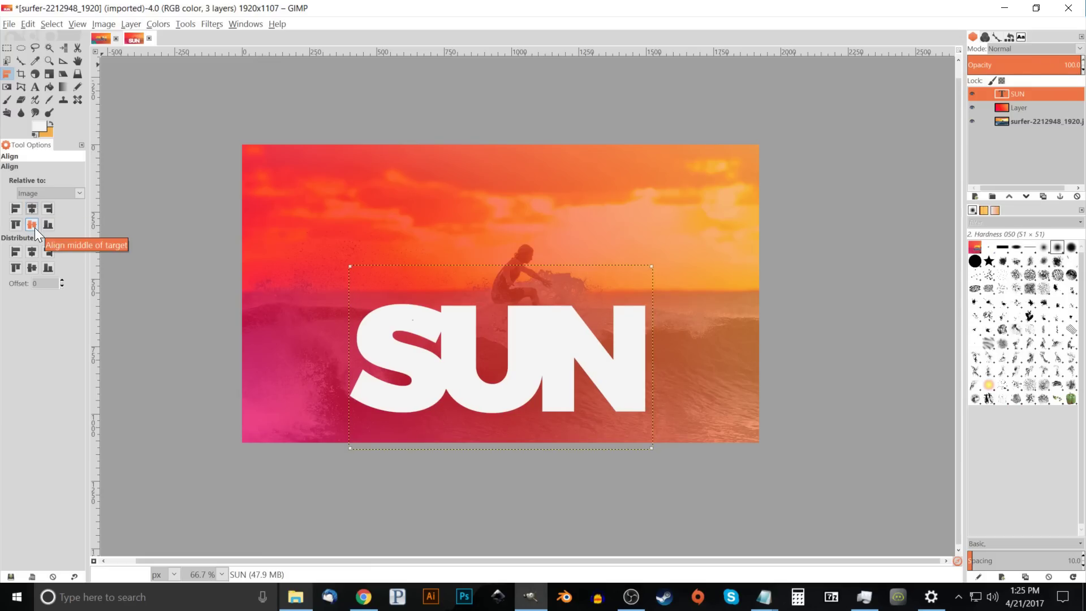
click(34, 228)
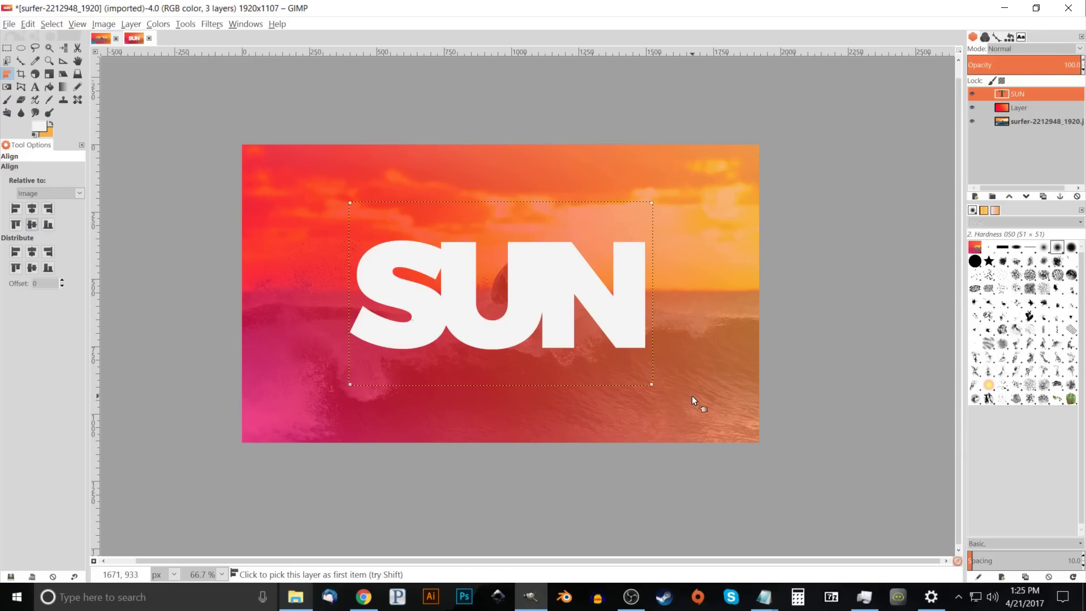
Step: Convert the SUN layer's alpha to a selection, hide it, and activate the gradient layer
right_click(1015, 92)
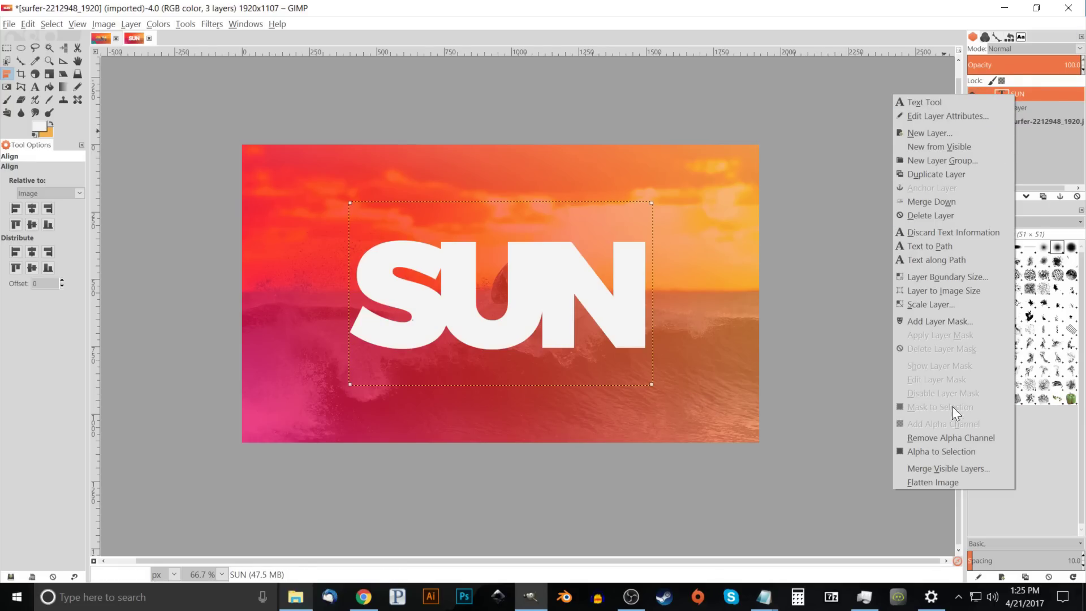
click(931, 452)
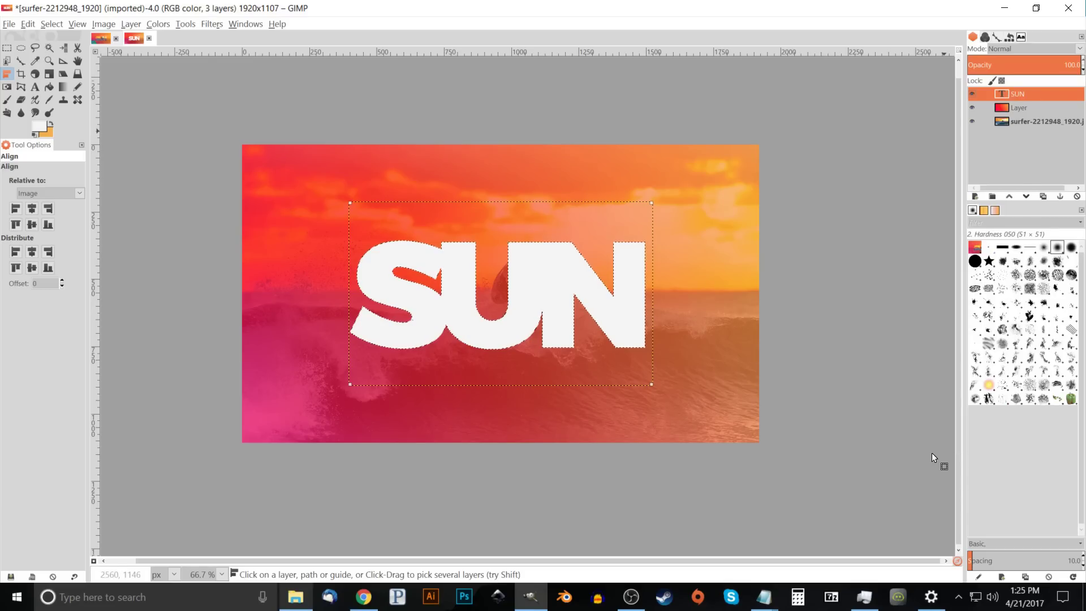
click(971, 93)
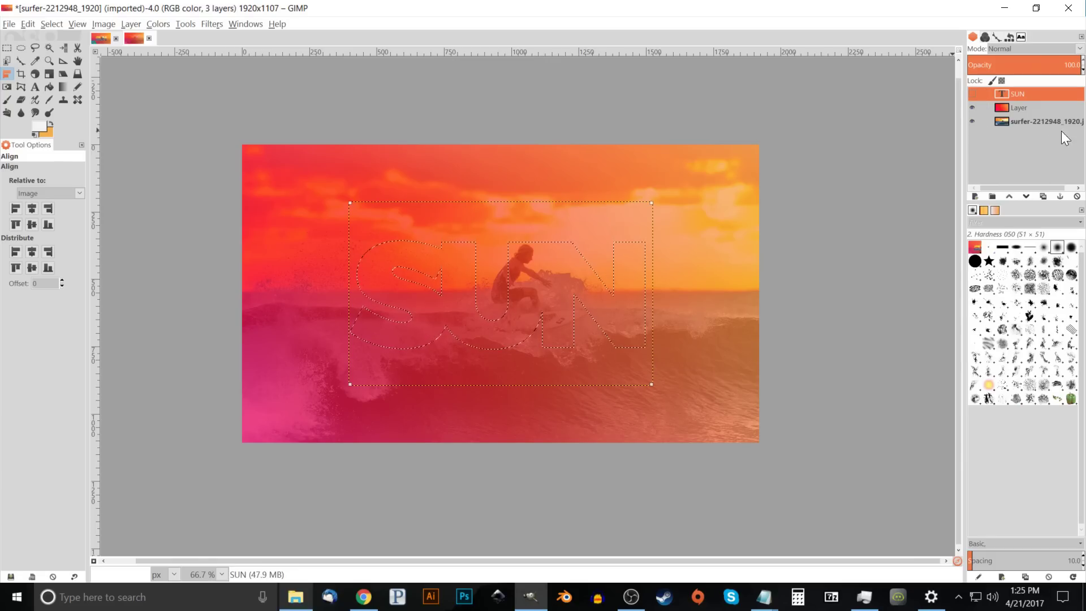
click(1009, 106)
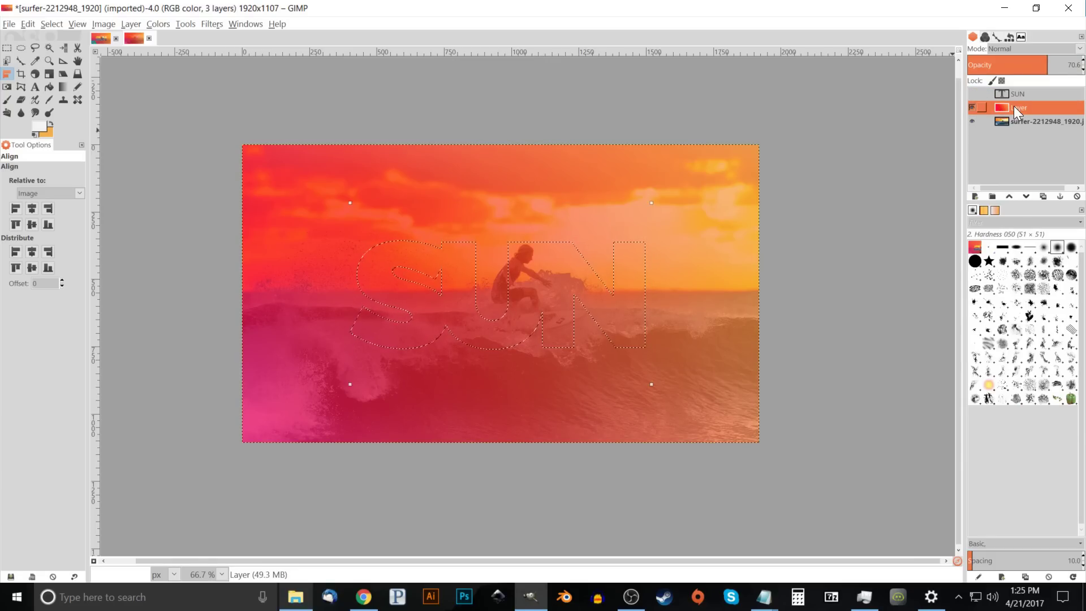
Step: Delete the letter shapes from the gradient overlay, then drop the selection with Select > None
key(Delete)
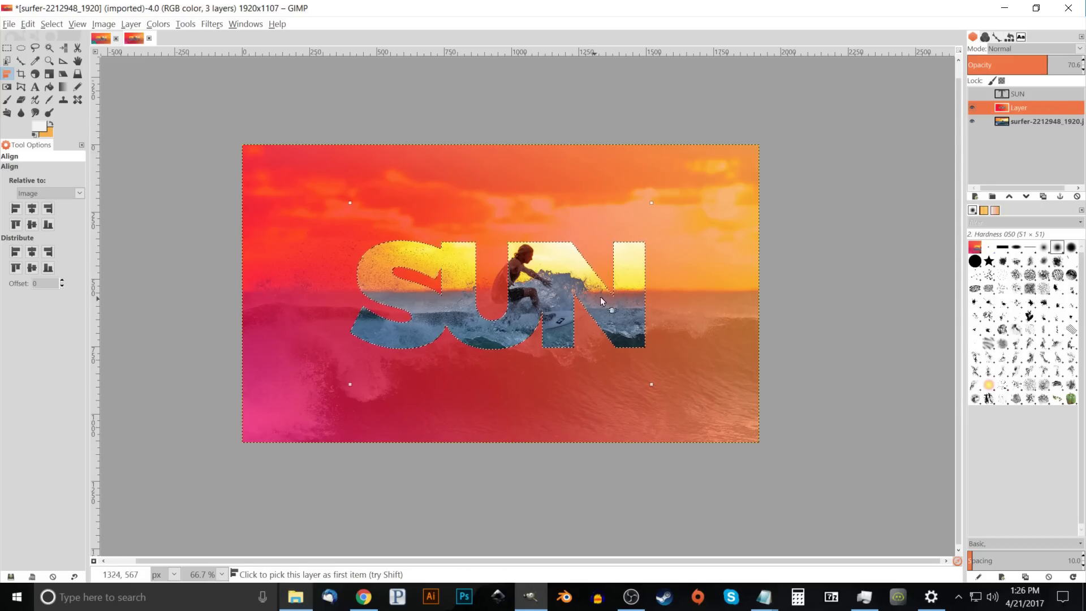
click(52, 24)
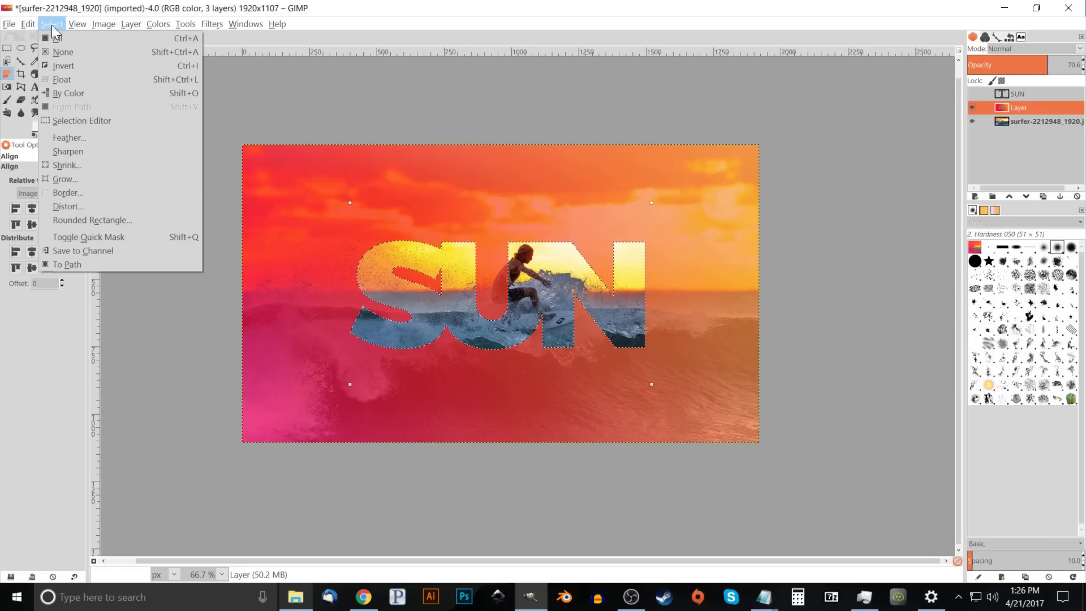
click(61, 52)
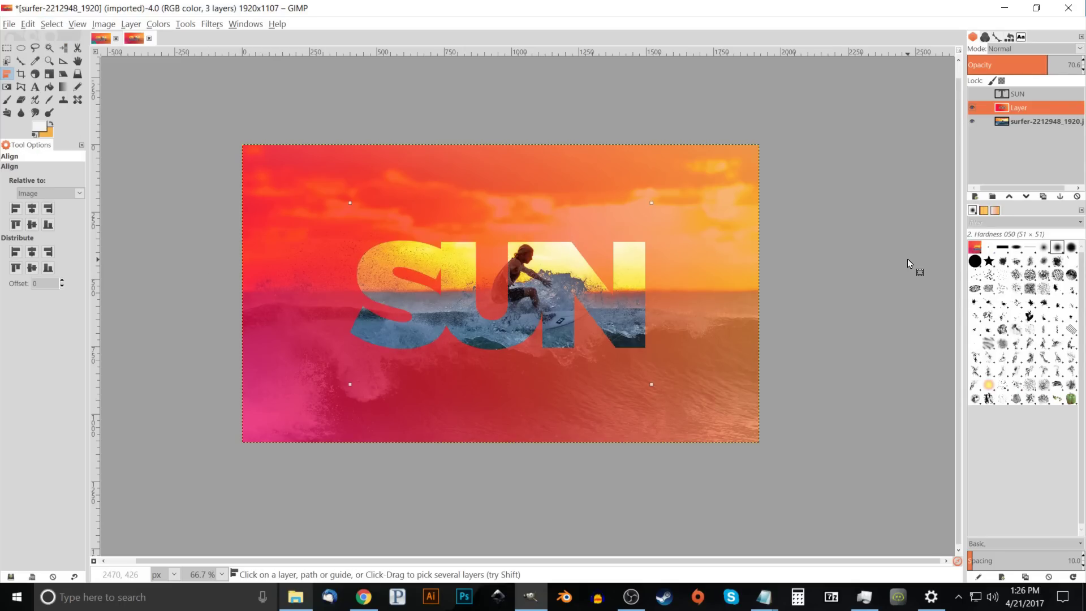